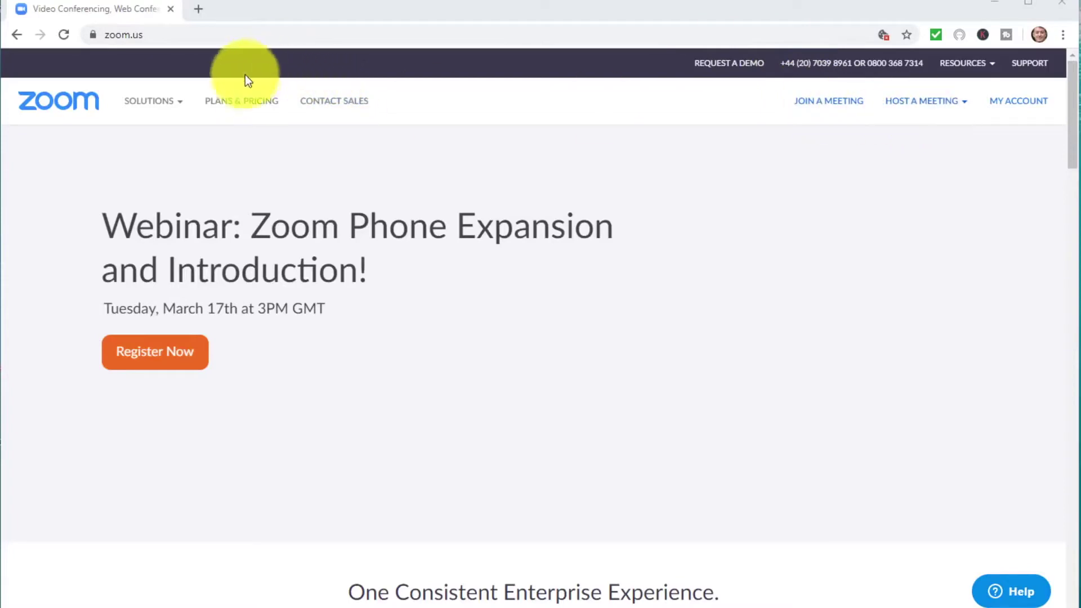
# Step: Review the Zoom plans and pricing page and return to the home page
pyautogui.click(248, 102)
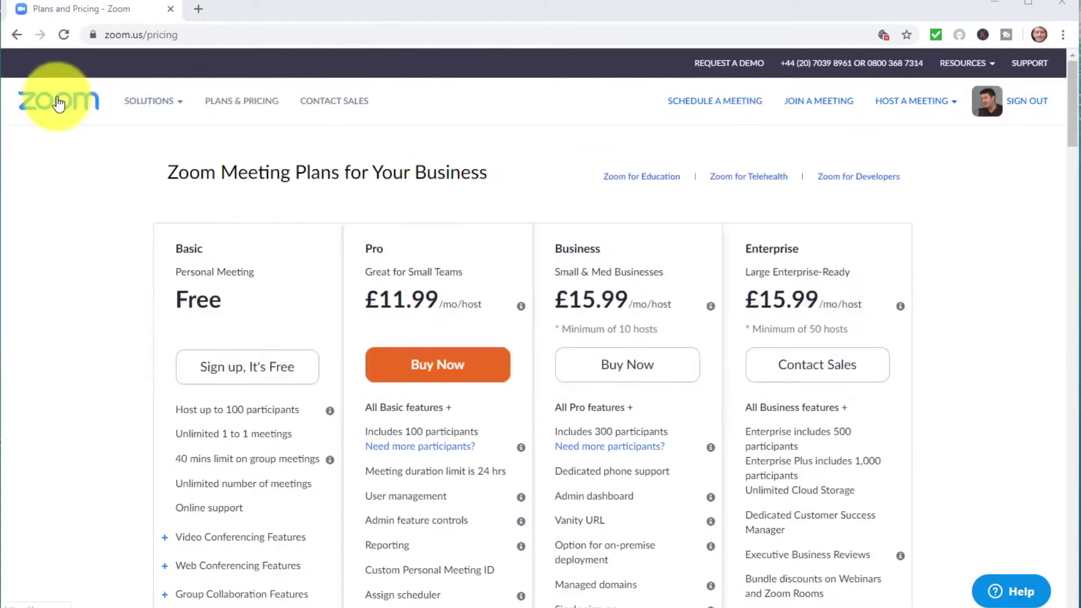
pyautogui.click(57, 99)
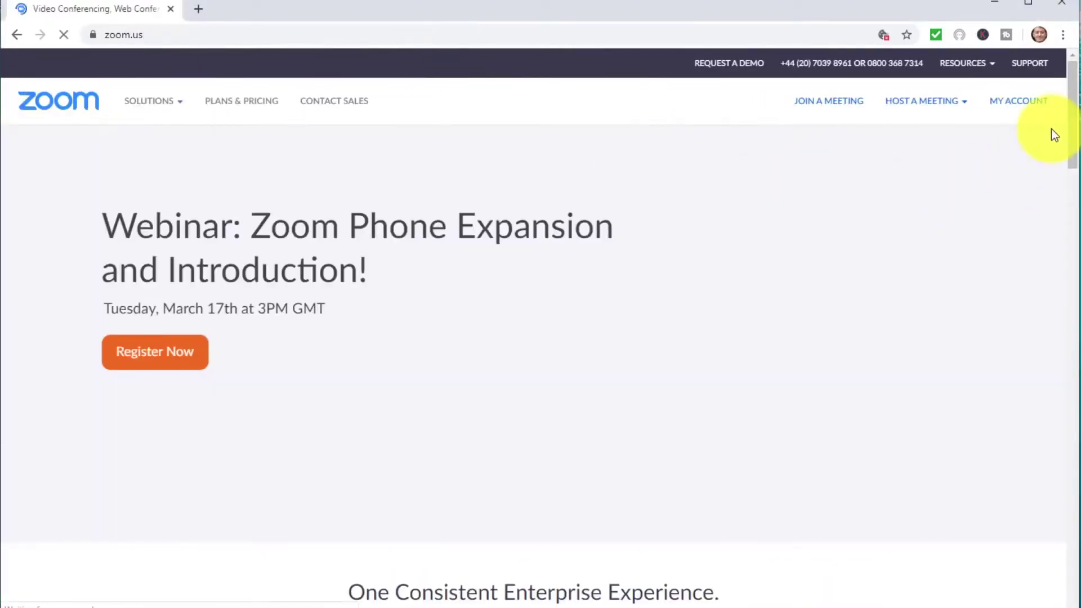
# Step: Start scheduling a meeting from the account and replace its default topic with a meeting title naming the other participant
pyautogui.click(1029, 106)
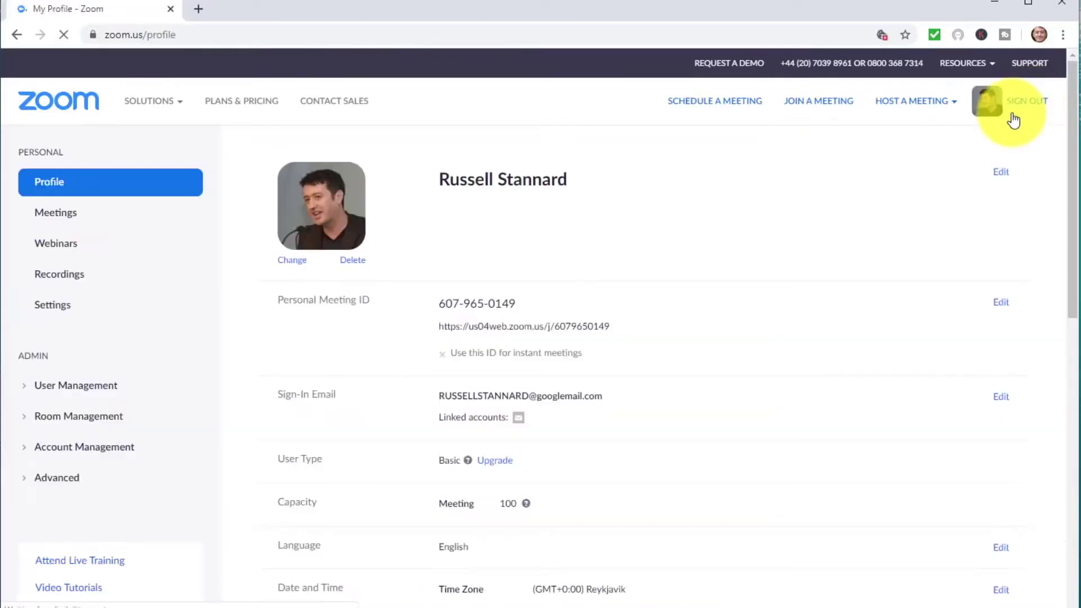
pyautogui.click(720, 106)
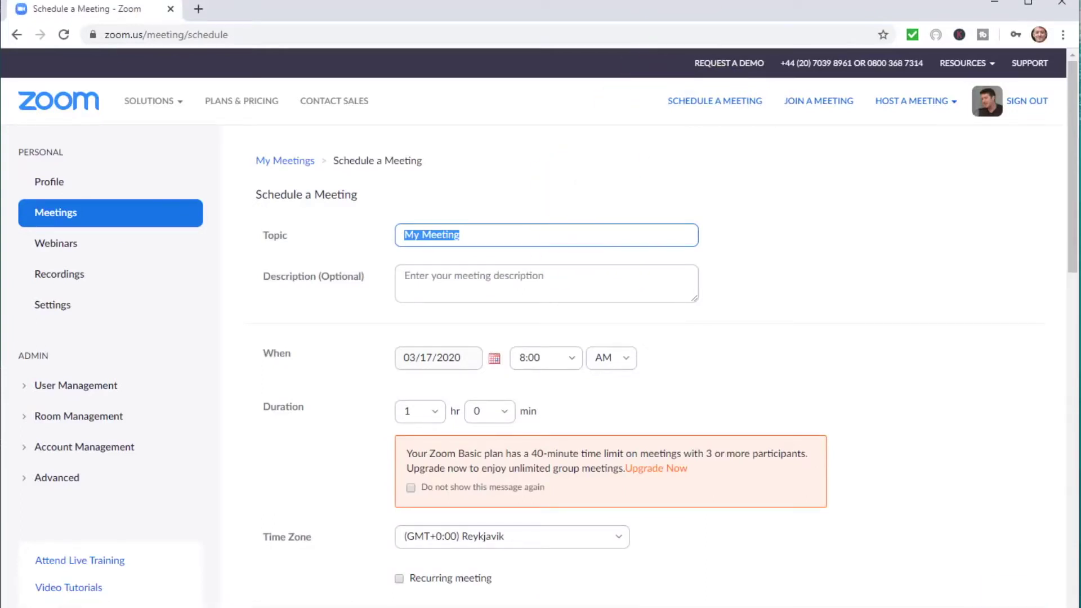
pyautogui.click(508, 235)
pyautogui.press('BackSpace')
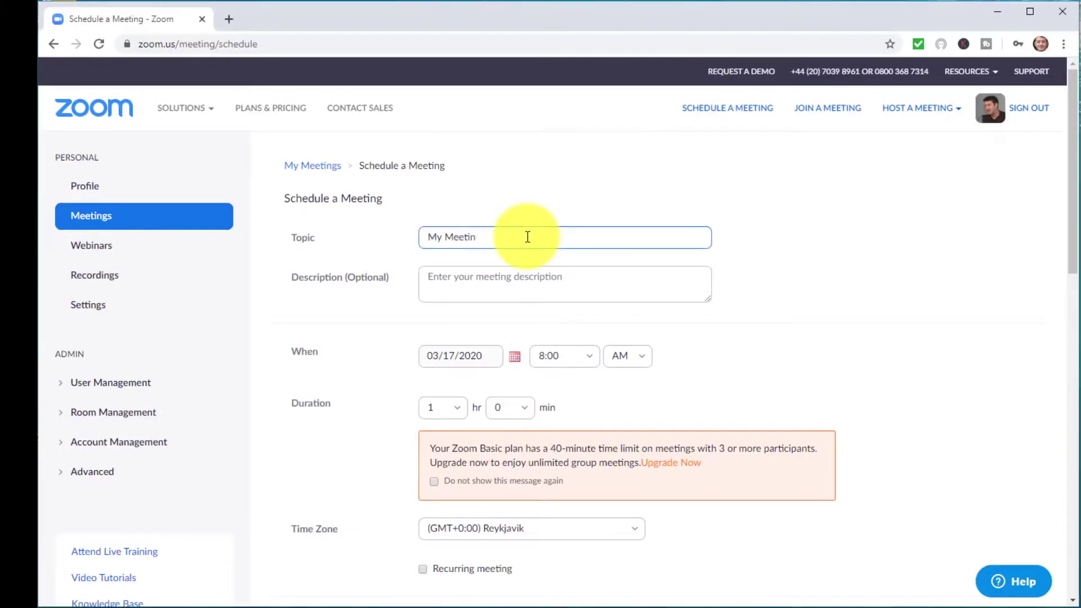
pyautogui.press('BackSpace')
pyautogui.press('BackSpace')
pyautogui.press('BackSpace')
pyautogui.press('BackSpace')
pyautogui.press('BackSpace')
pyautogui.press('BackSpace')
pyautogui.press('BackSpace')
pyautogui.press('BackSpace')
pyautogui.press('BackSpace')
pyautogui.write('Meeting with Keith')
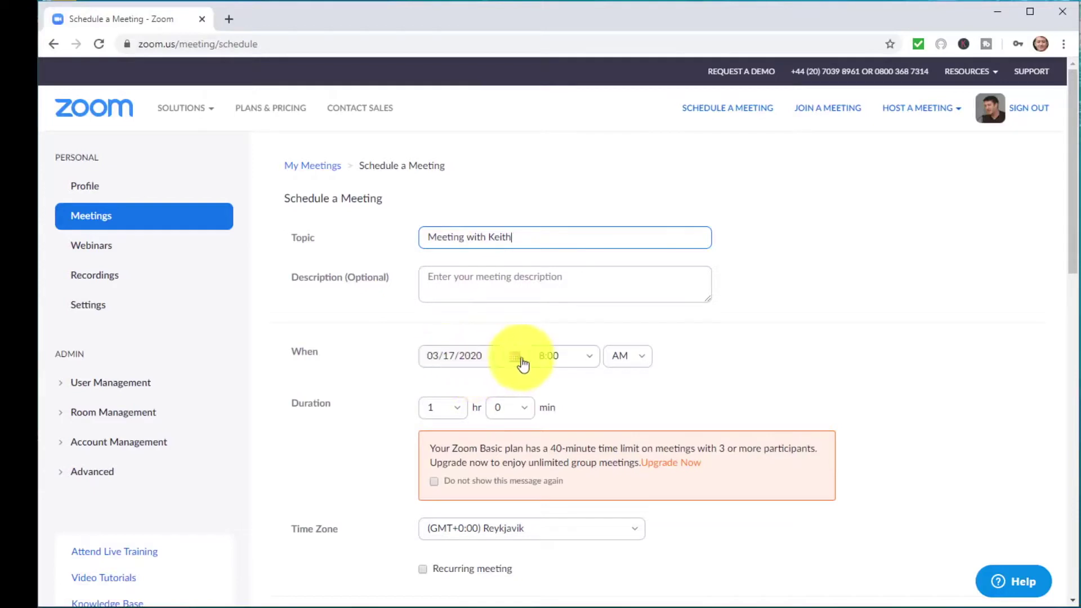
# Step: Set the scheduled meeting's duration to 2 hours
pyautogui.click(593, 360)
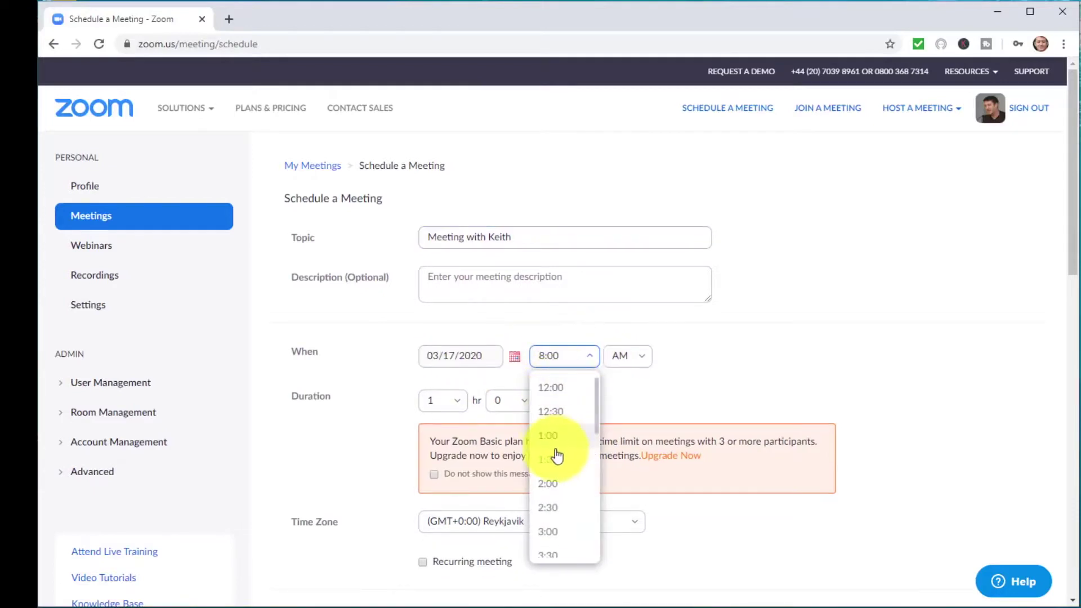
pyautogui.click(758, 355)
pyautogui.click(450, 400)
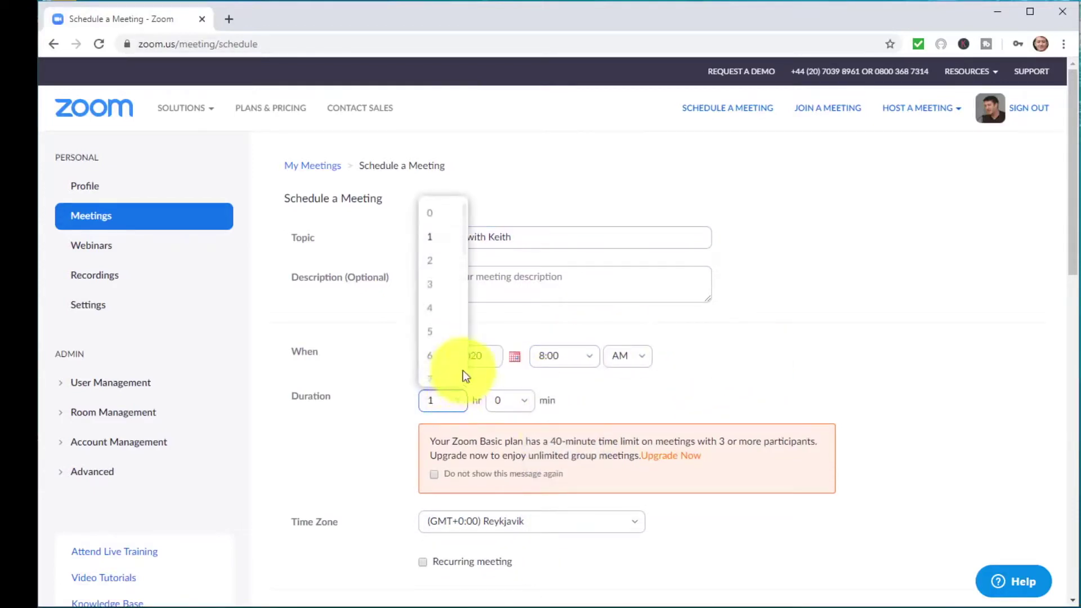
pyautogui.click(429, 262)
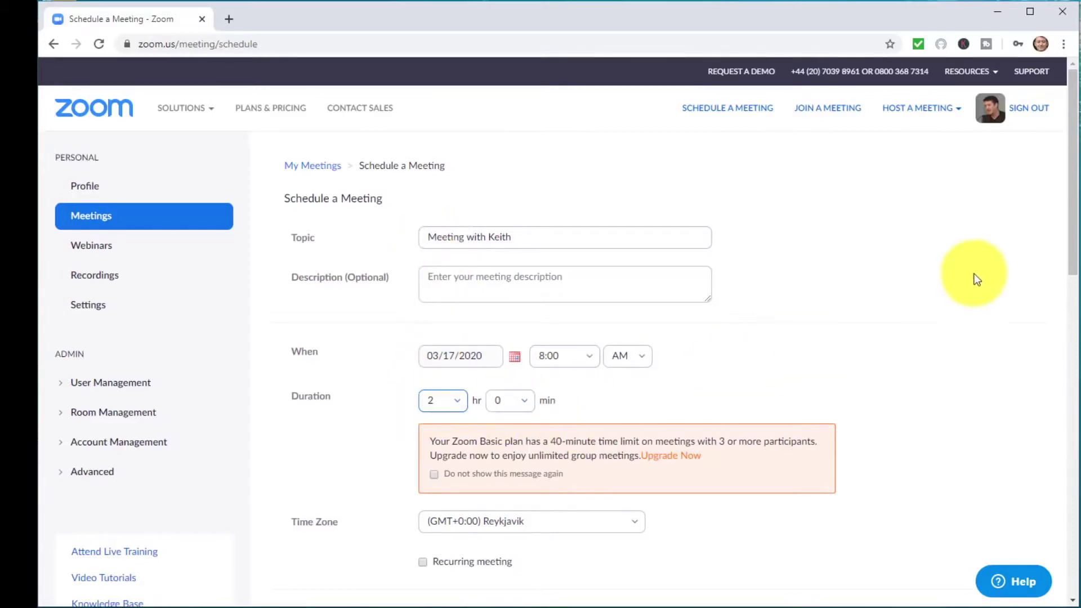
# Step: Set participant video to off, enable muting participants upon entry, and save the scheduled meeting
pyautogui.moveTo(1072, 214); pyautogui.dragTo(1059, 313)
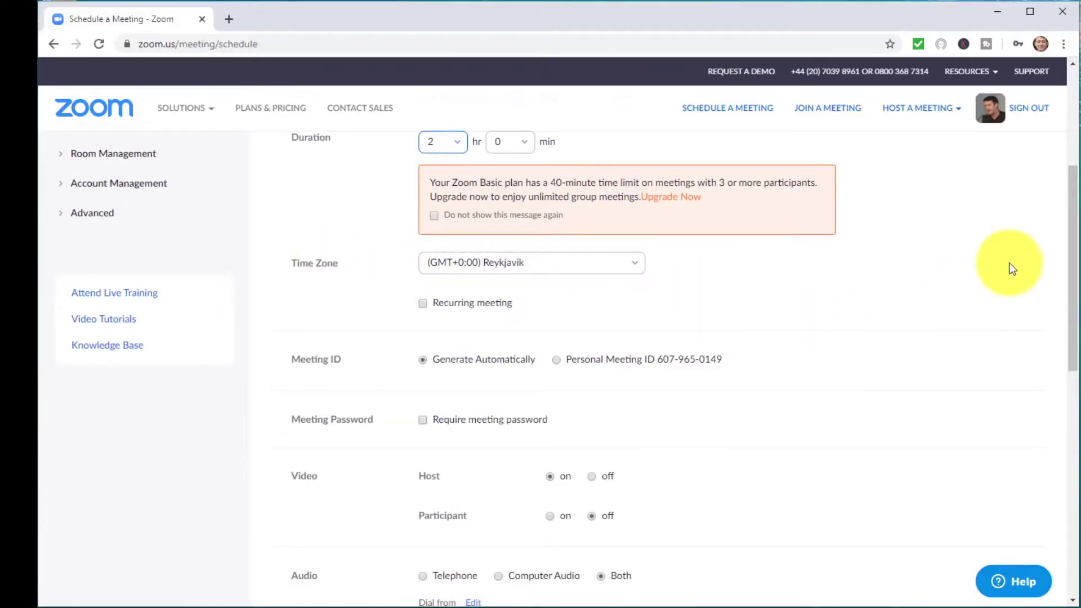
pyautogui.moveTo(1071, 269); pyautogui.dragTo(1057, 359)
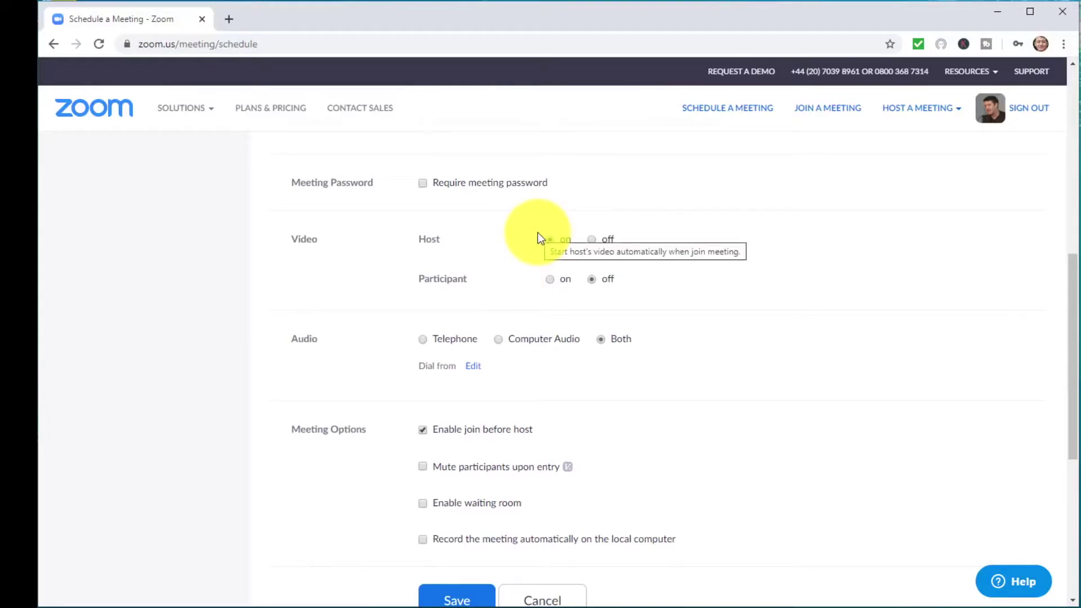
pyautogui.click(591, 280)
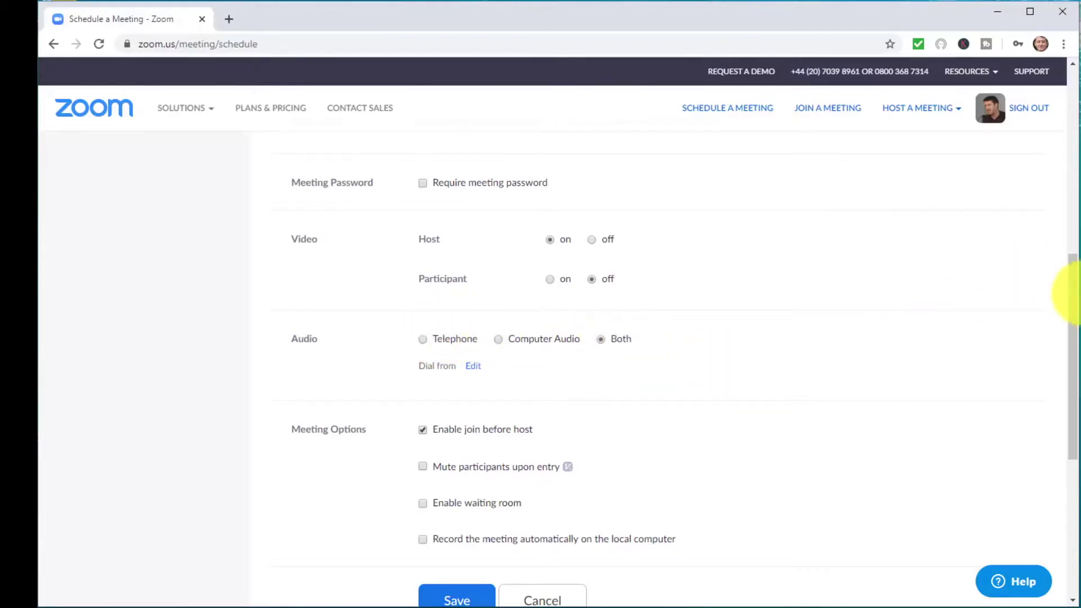
pyautogui.moveTo(1073, 290); pyautogui.dragTo(1075, 354)
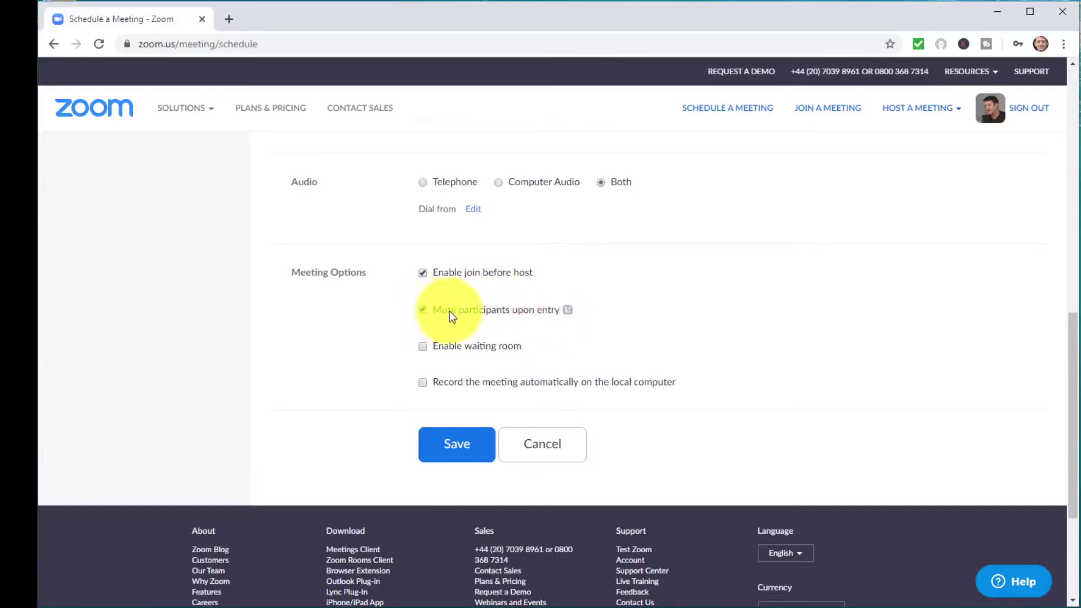
pyautogui.click(465, 453)
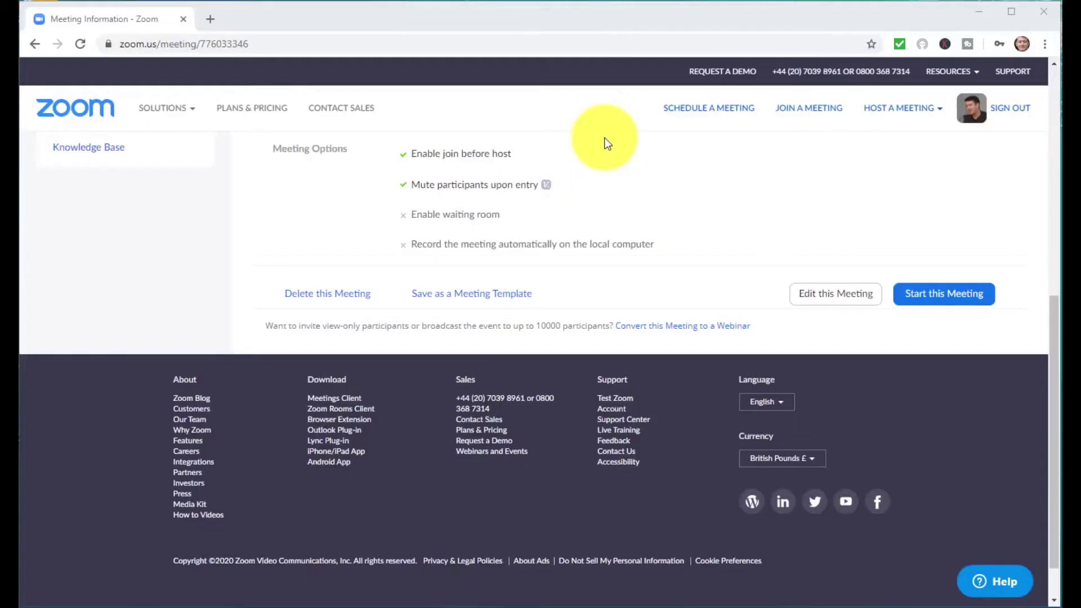
# Step: Highlight the meeting's join URL, and open the invitation and highlight its text from the first line through the join link
pyautogui.moveTo(1054, 325); pyautogui.dragTo(1061, 170)
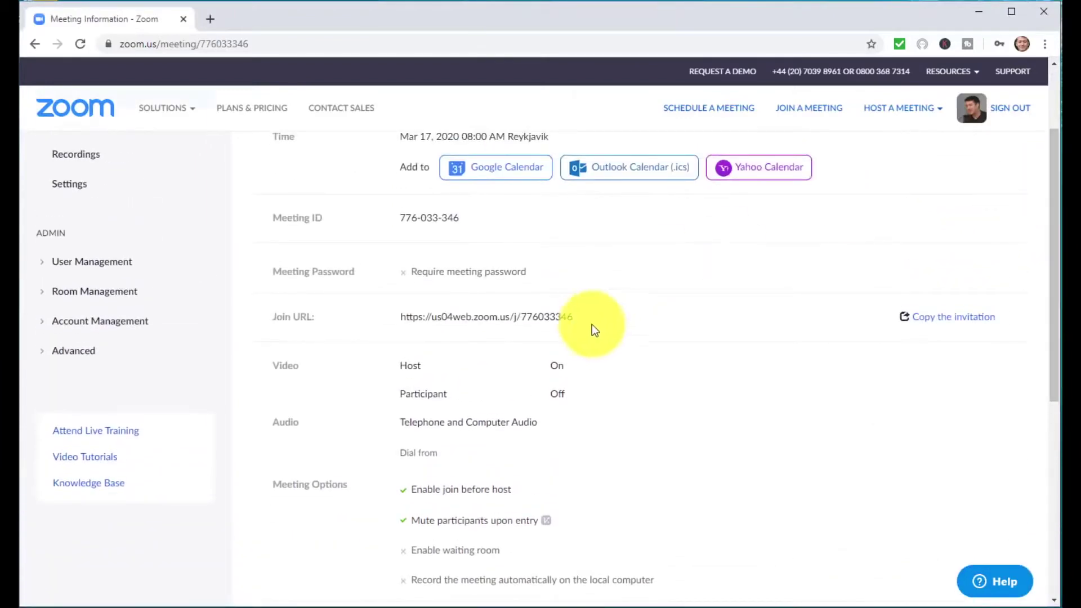
pyautogui.moveTo(573, 317); pyautogui.dragTo(401, 316)
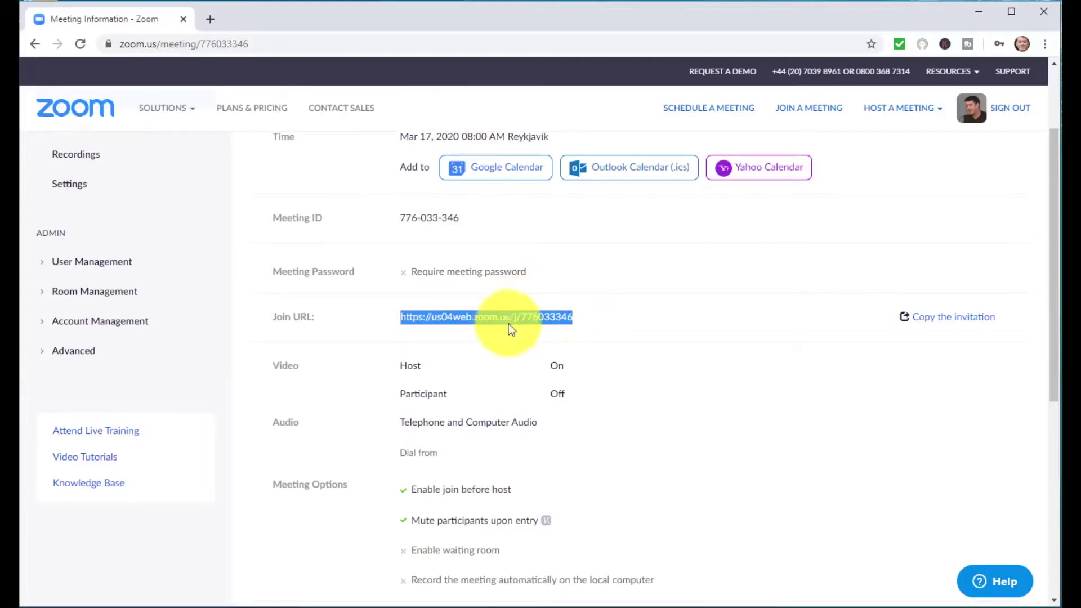
pyautogui.click(944, 327)
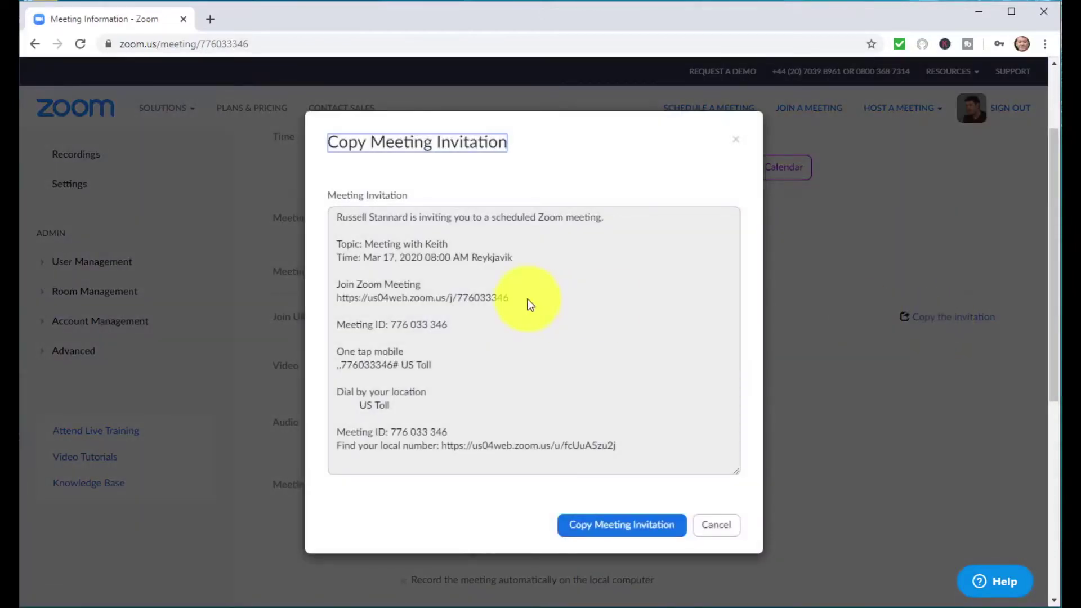
pyautogui.moveTo(336, 216); pyautogui.dragTo(521, 296)
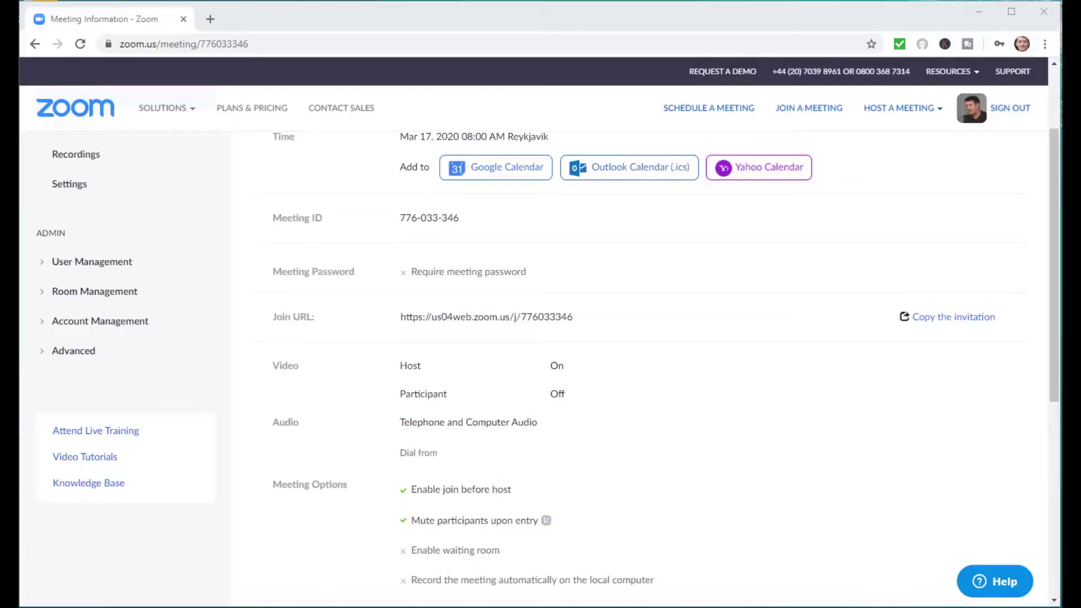
# Step: Start the scheduled meeting and allow the browser to open it in the Zoom desktop application
pyautogui.moveTo(1052, 249); pyautogui.dragTo(1046, 177)
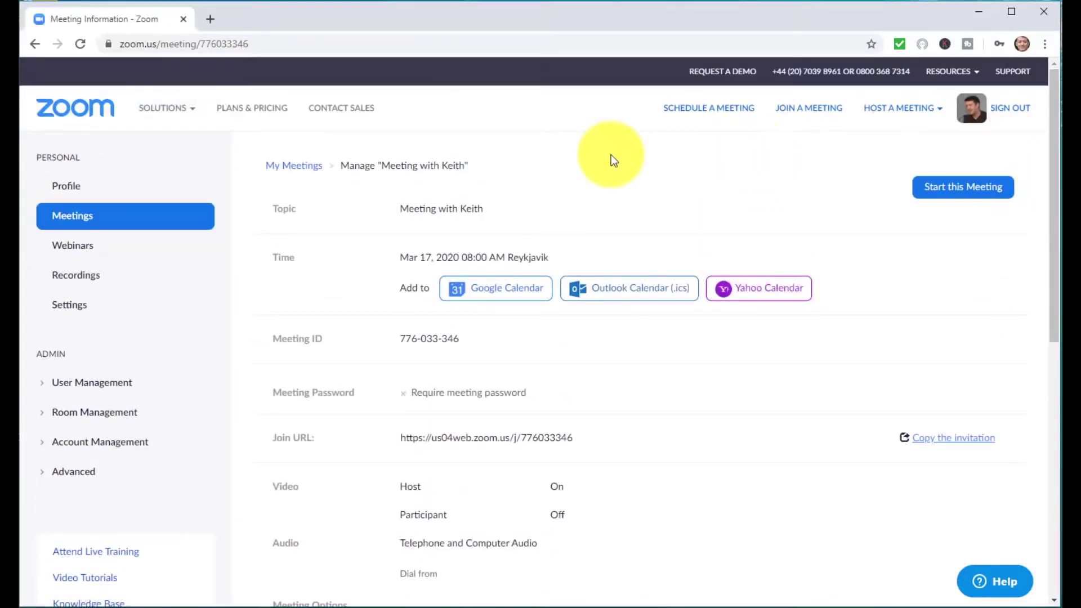
pyautogui.click(962, 194)
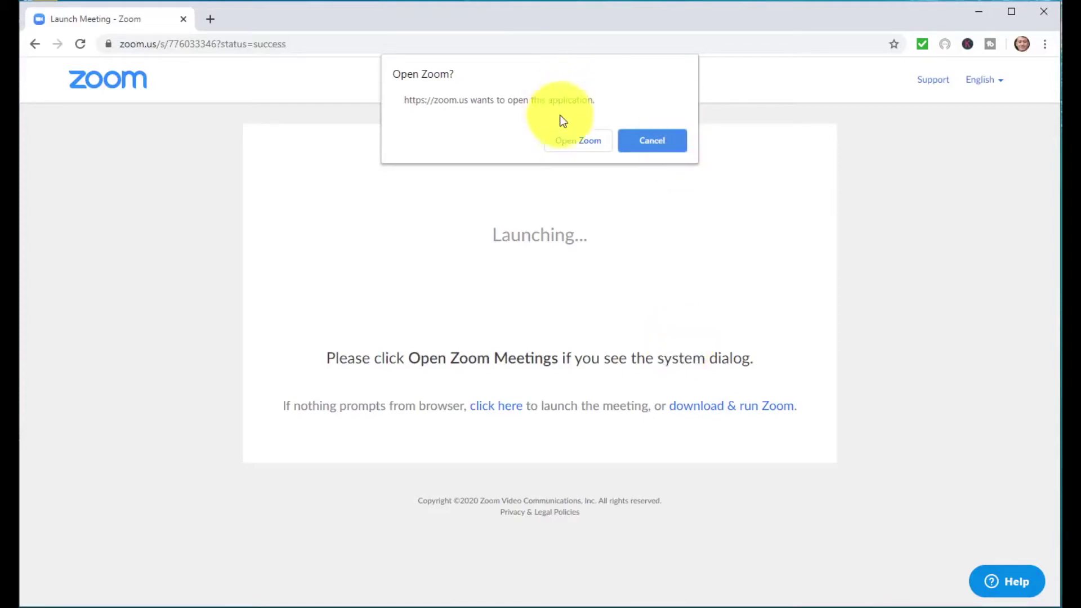
pyautogui.click(575, 143)
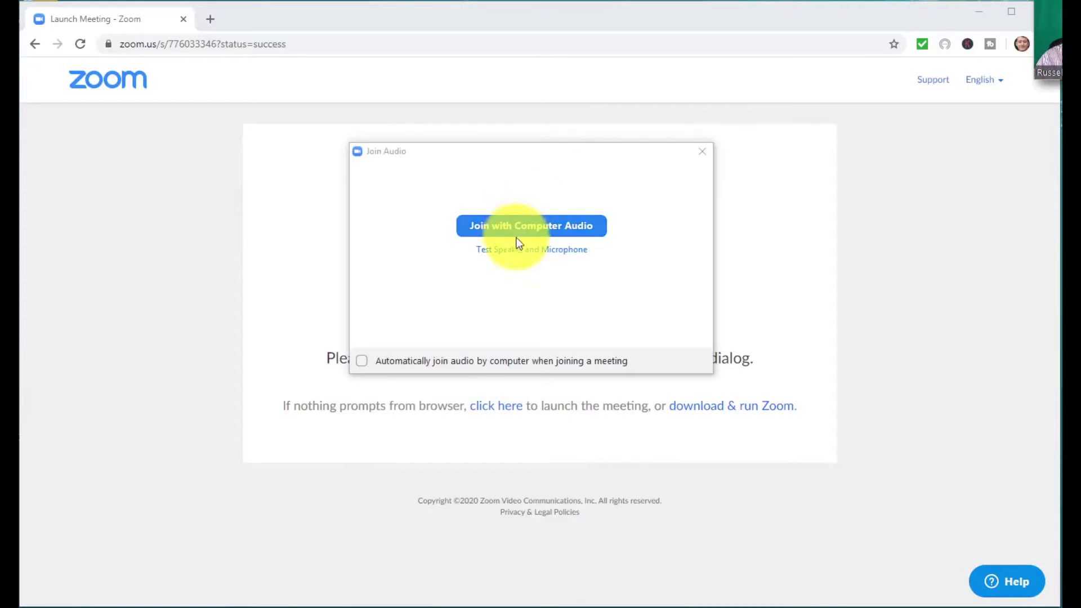
# Step: Test the microphone and speaker, choosing PL2390 (NVIDIA High Definition Audio) as the speaker, and join the meeting with computer audio
pyautogui.click(506, 256)
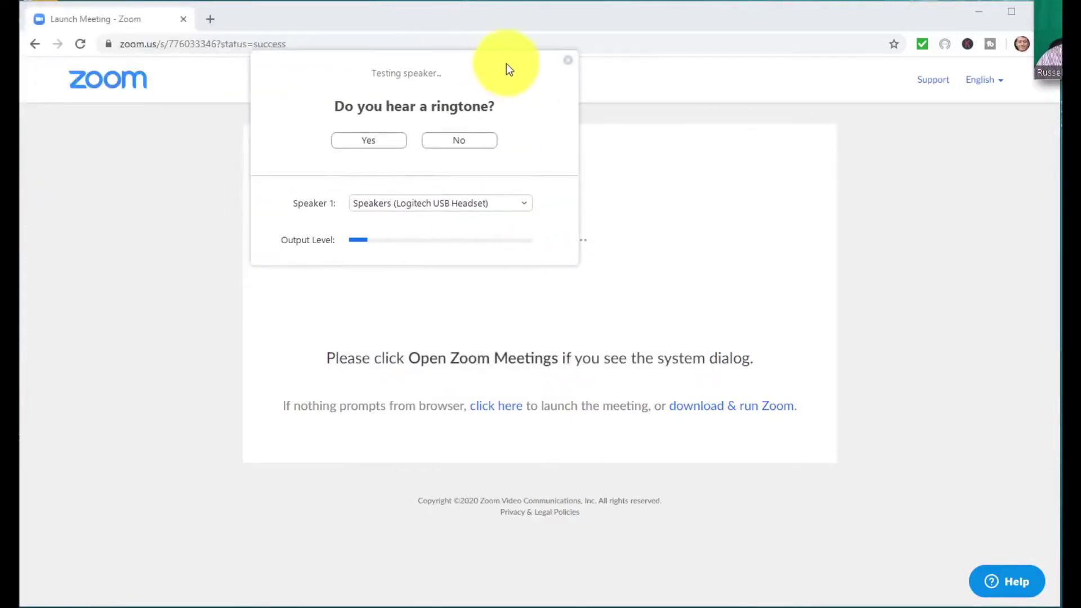
pyautogui.click(374, 147)
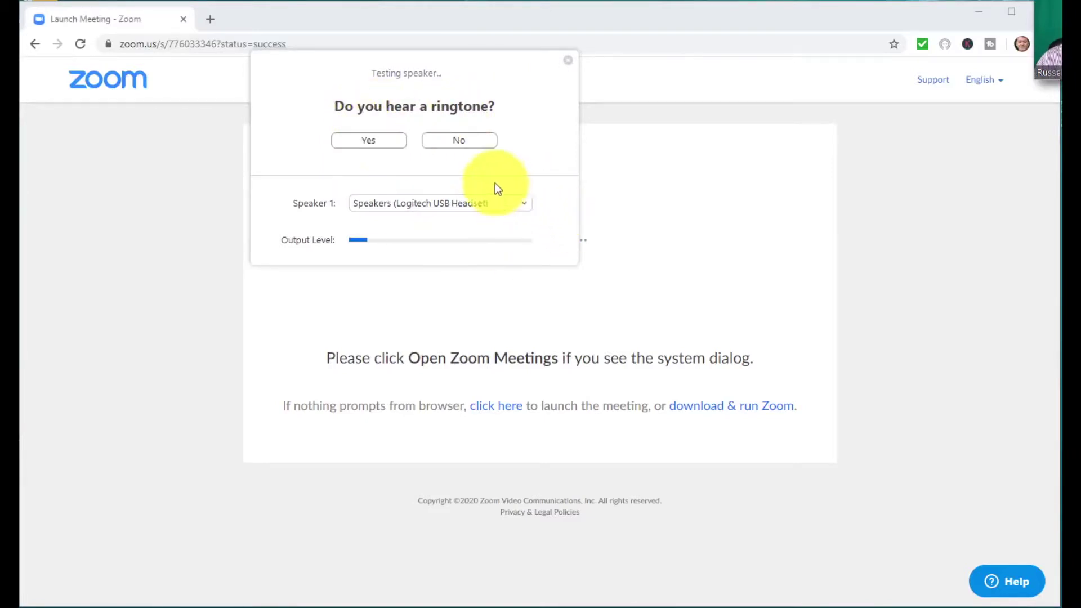
pyautogui.click(350, 141)
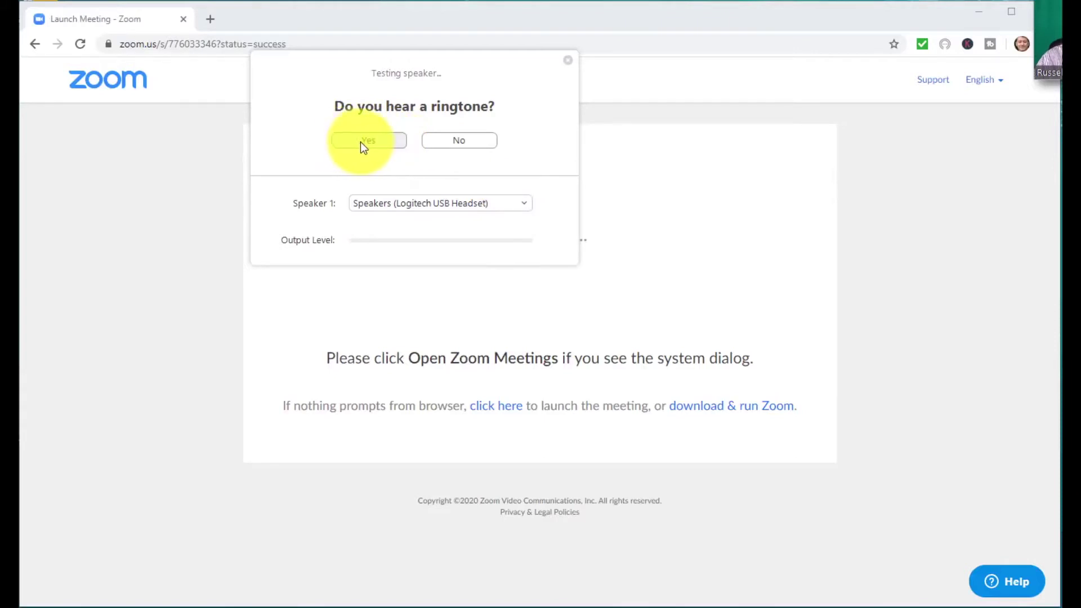
pyautogui.click(525, 206)
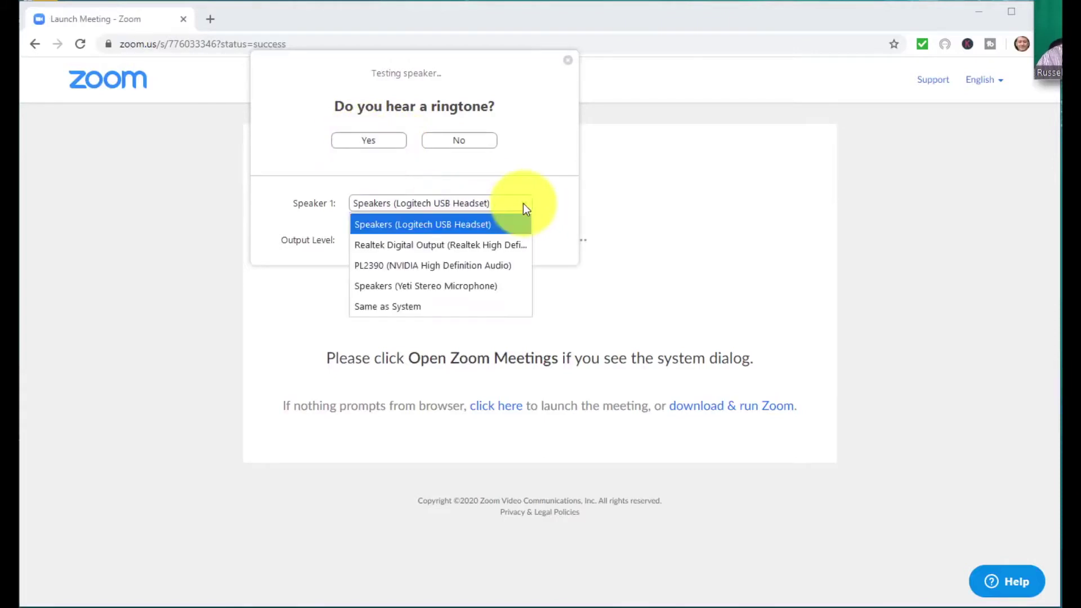
pyautogui.click(431, 264)
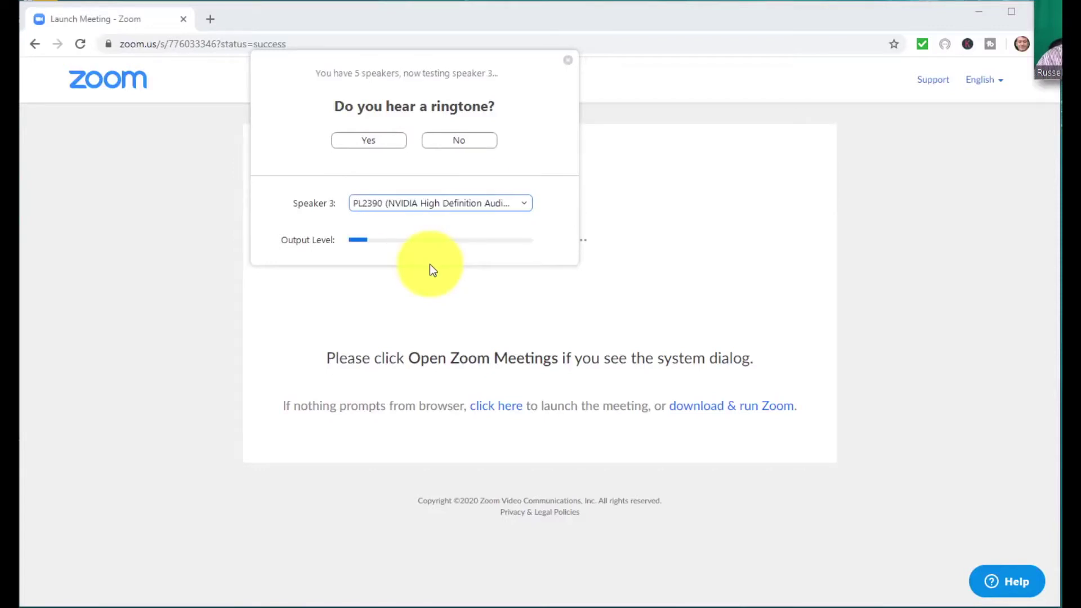
pyautogui.click(362, 140)
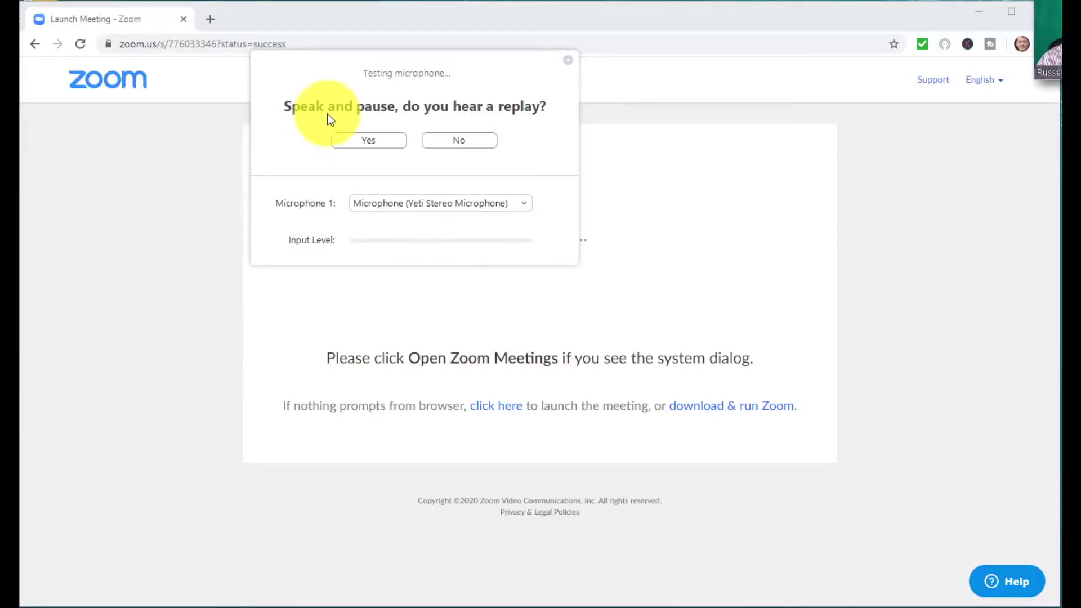
pyautogui.click(372, 142)
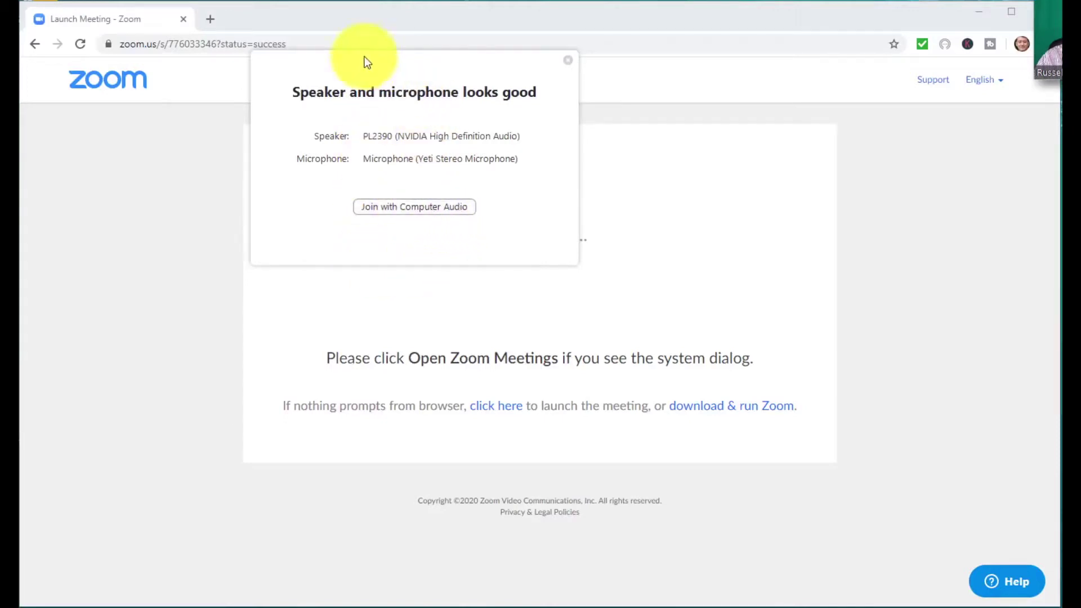
pyautogui.click(429, 208)
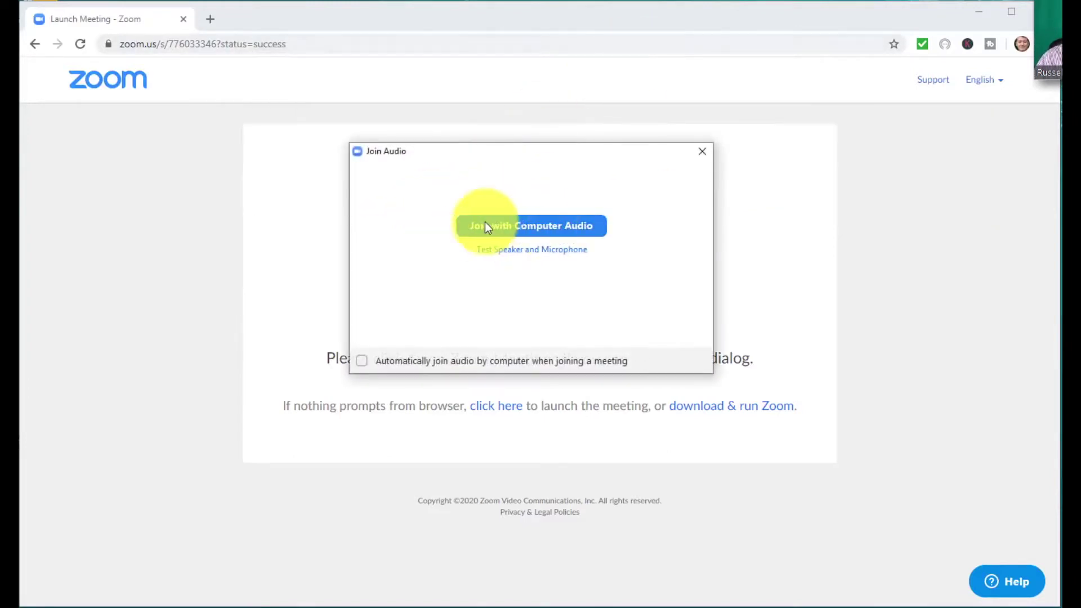
pyautogui.click(499, 224)
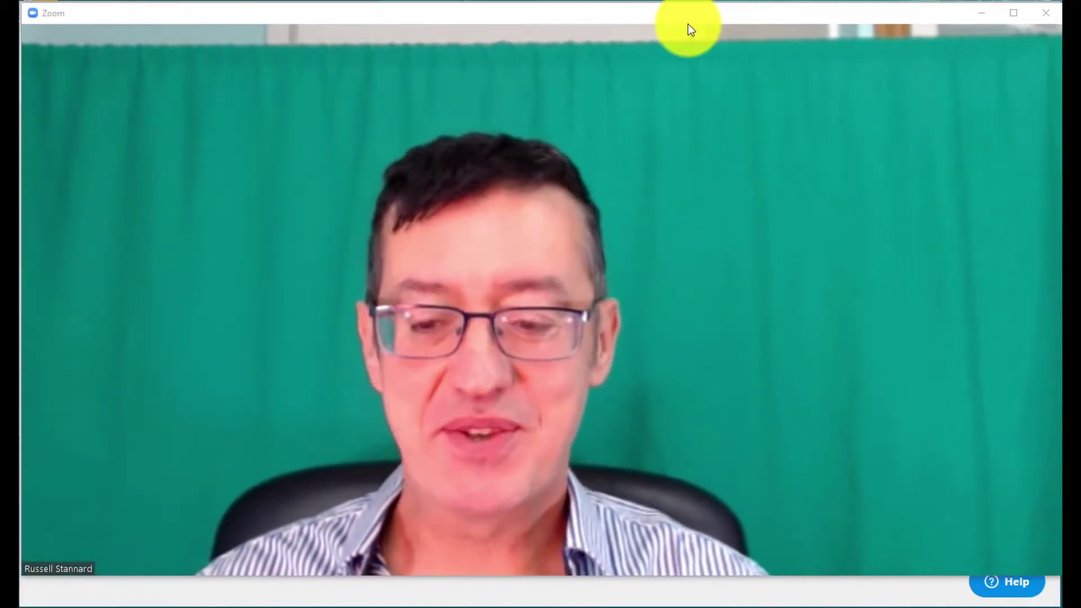
# Step: Open the meeting's group chat and send the message "Hello" to everyone
pyautogui.moveTo(476, 77)
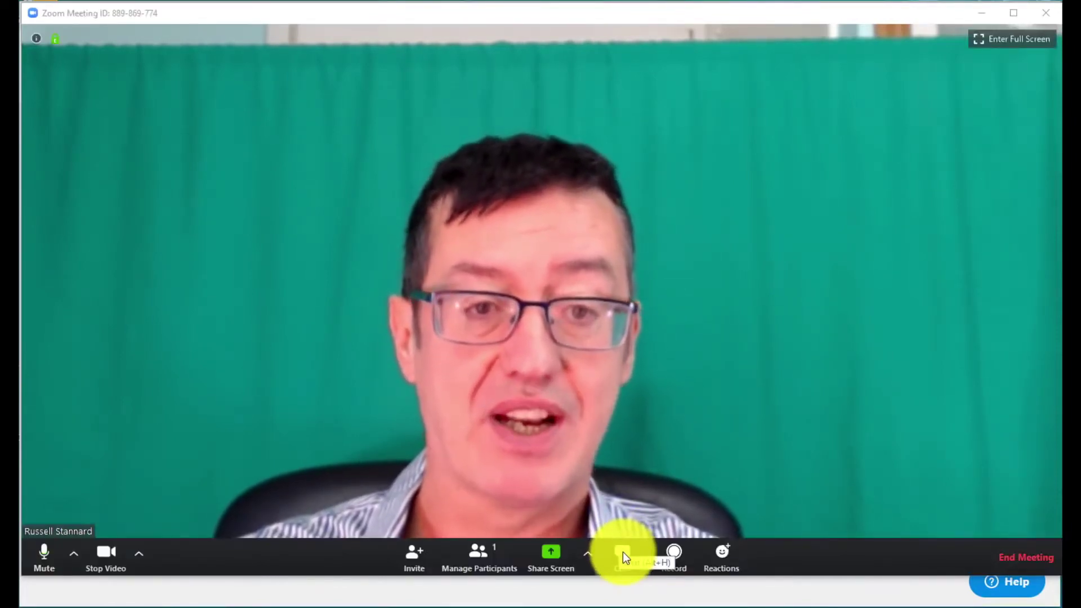
pyautogui.click(623, 552)
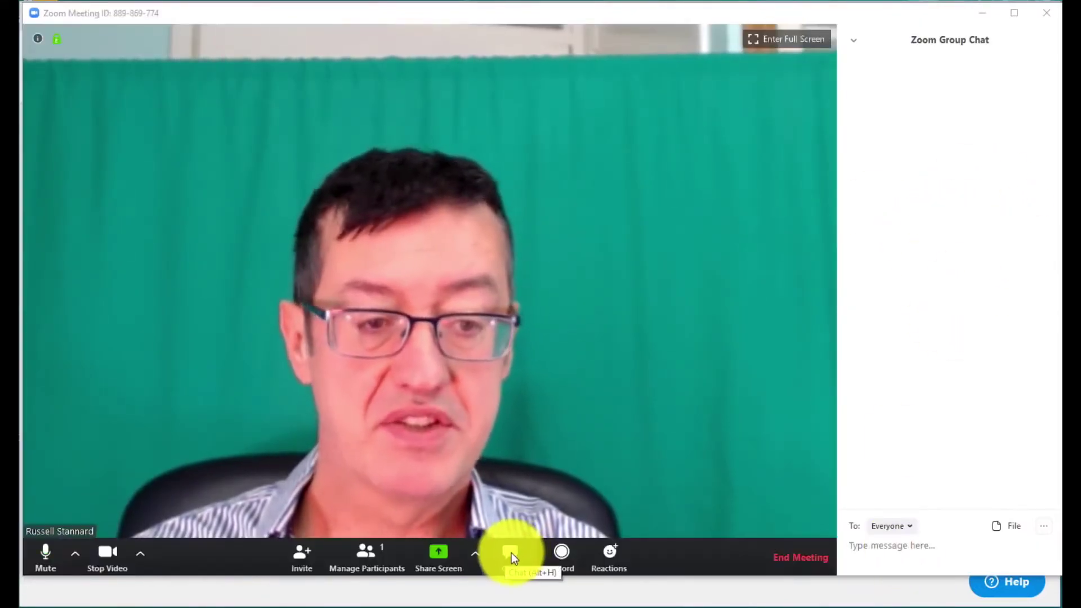
pyautogui.click(510, 553)
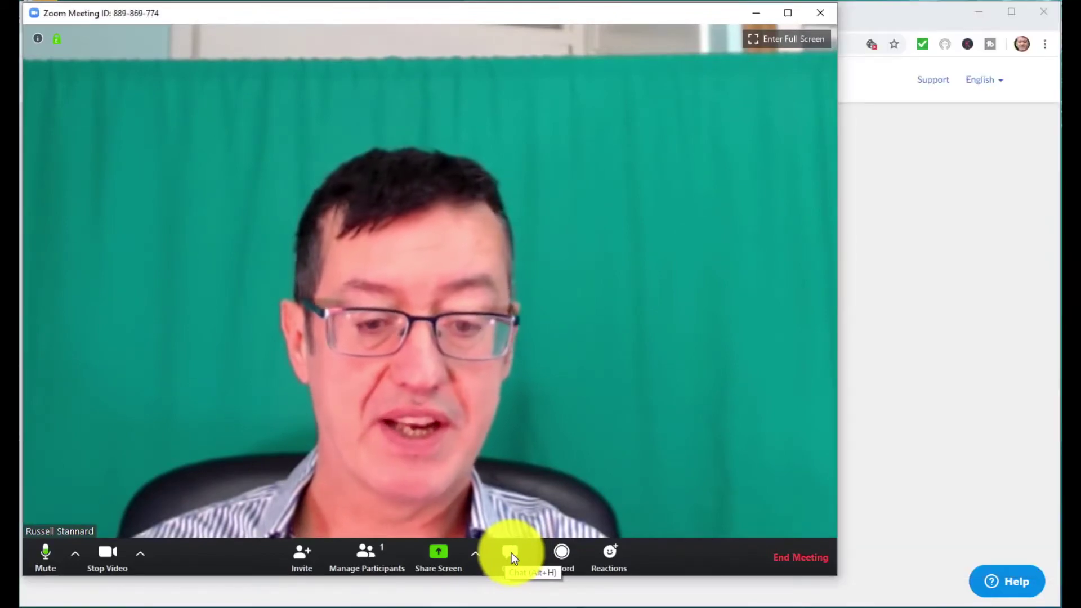
pyautogui.click(510, 553)
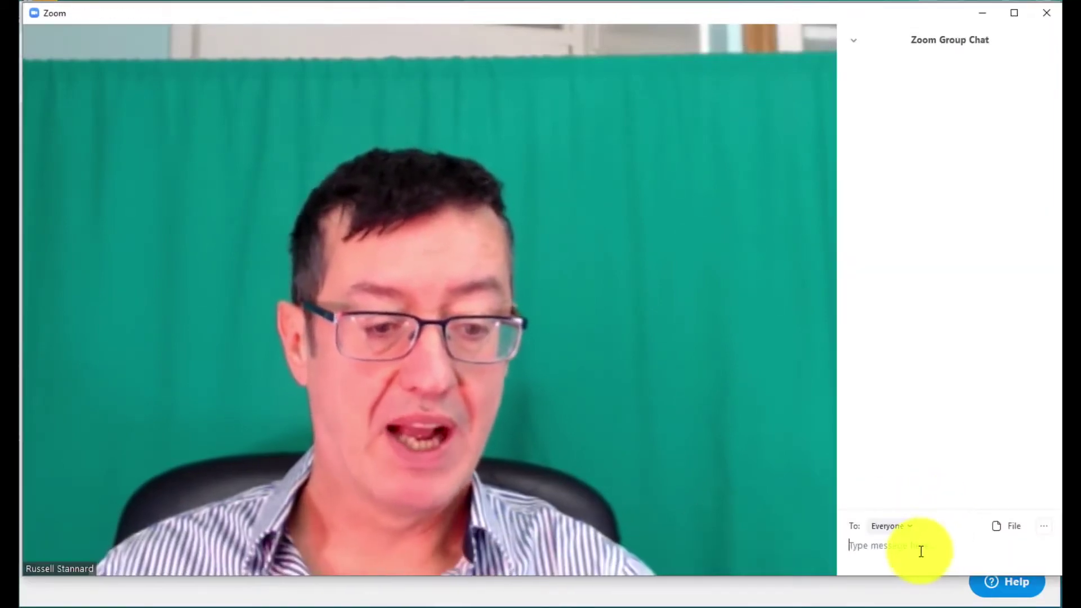
pyautogui.write('Hi')
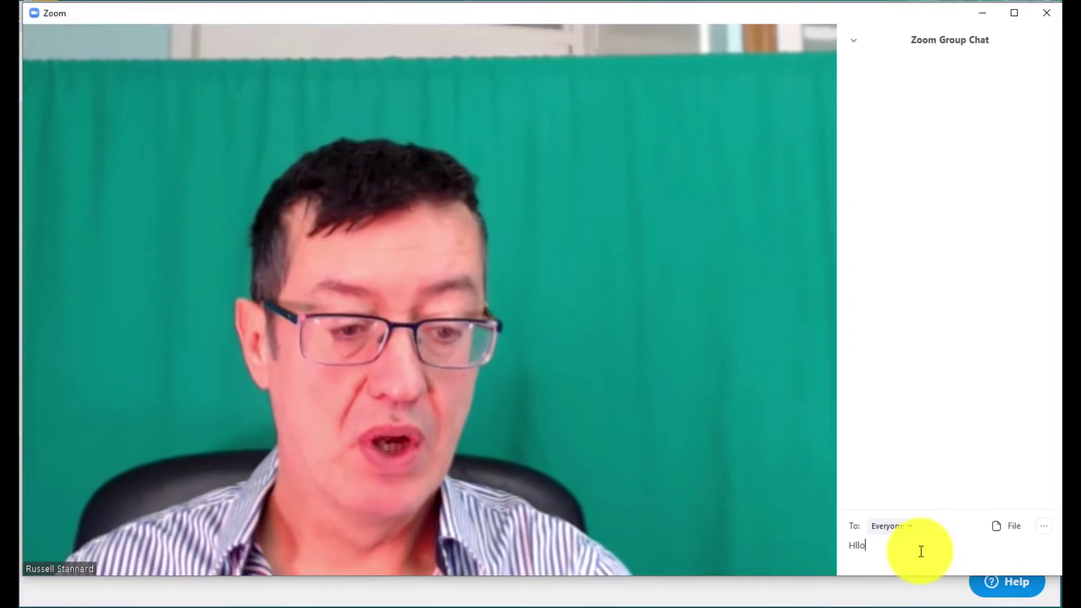
pyautogui.press('BackSpace')
pyautogui.write('ello')
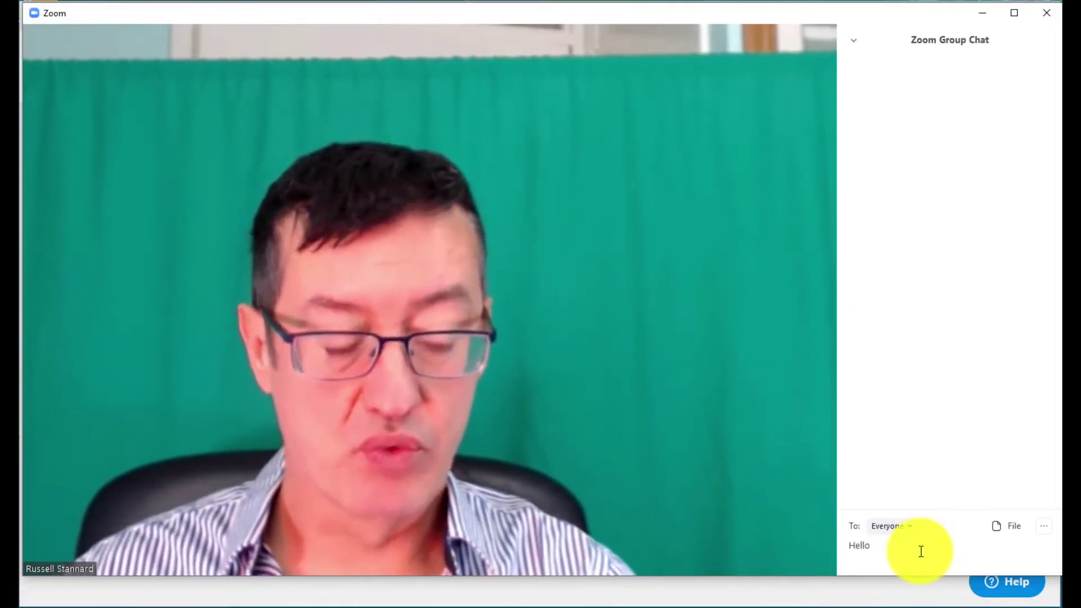
pyautogui.press('Return')
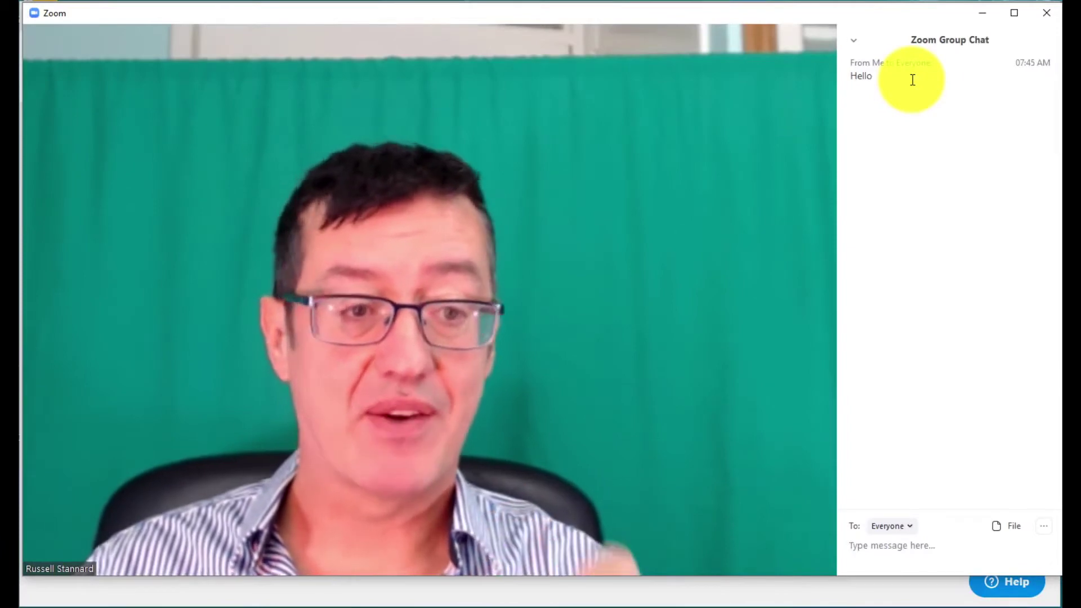
# Step: View the camera options, stop and restart the video, and turn the video off
pyautogui.moveTo(534, 44)
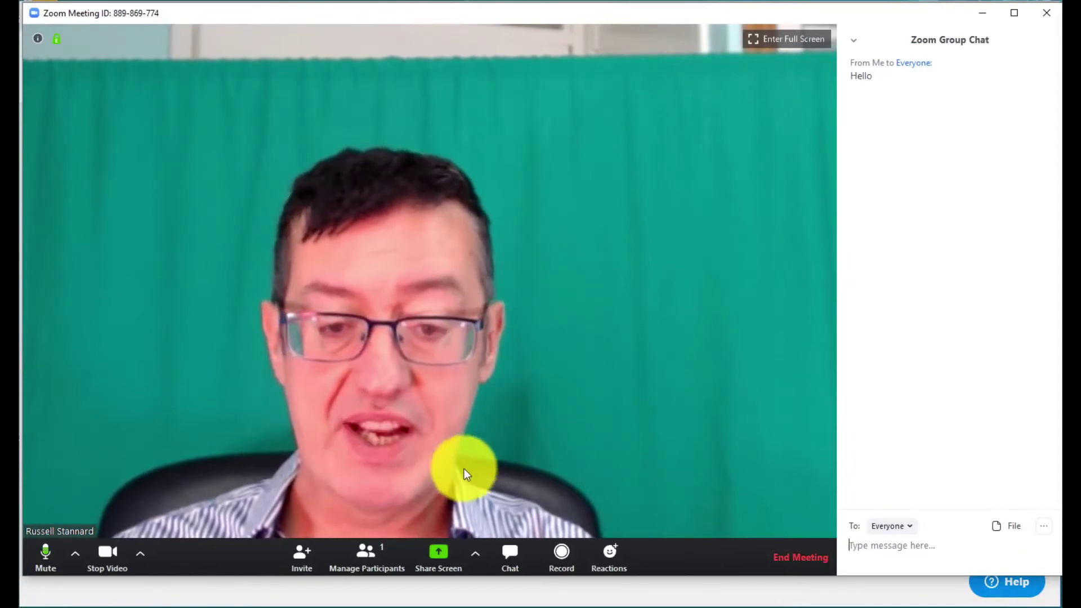
pyautogui.click(140, 553)
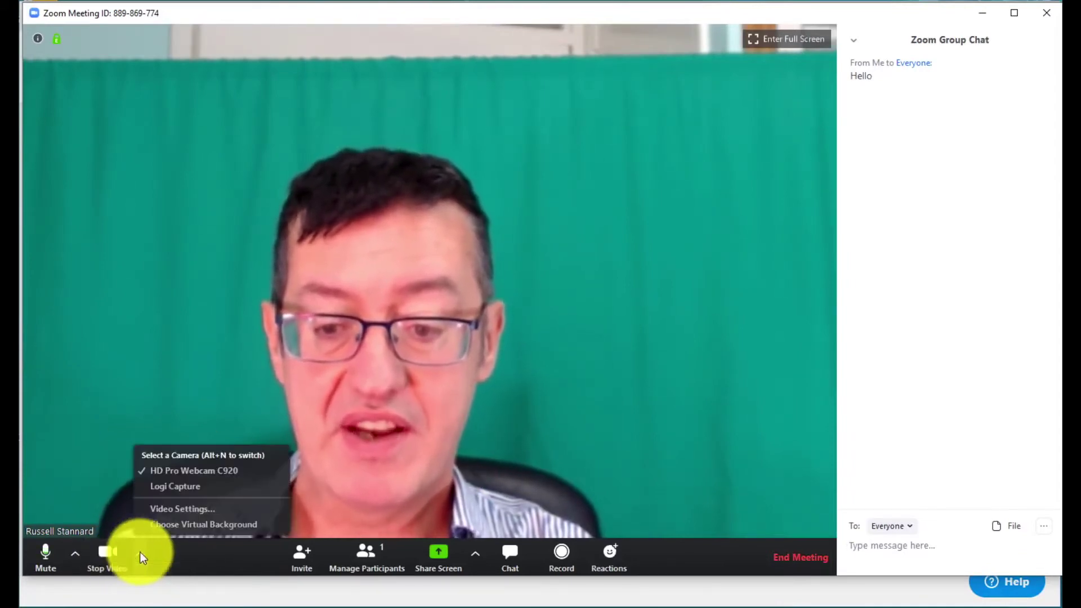
pyautogui.click(106, 554)
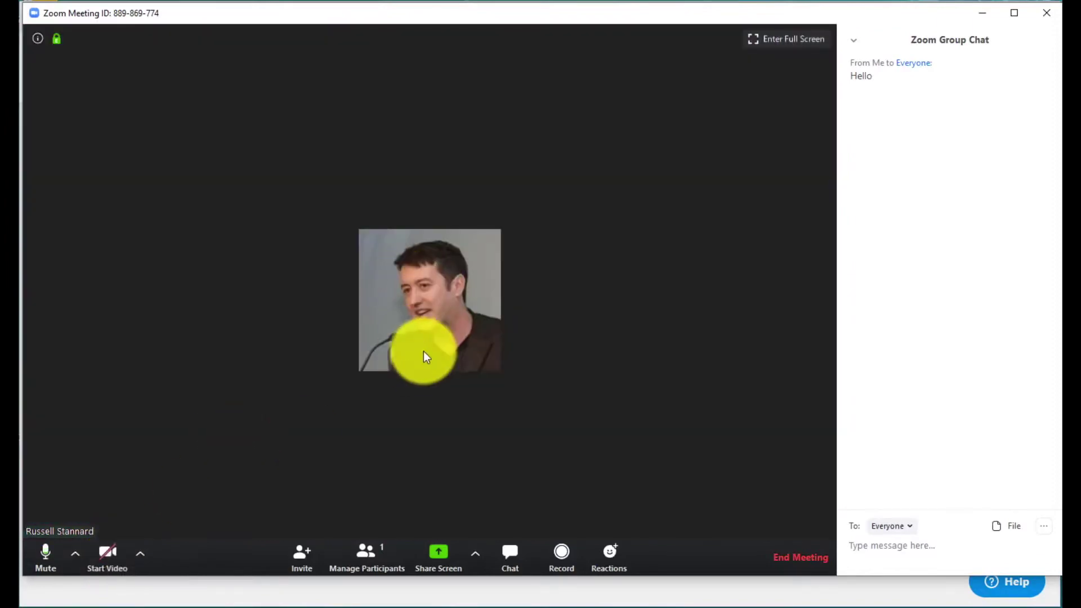
pyautogui.click(106, 552)
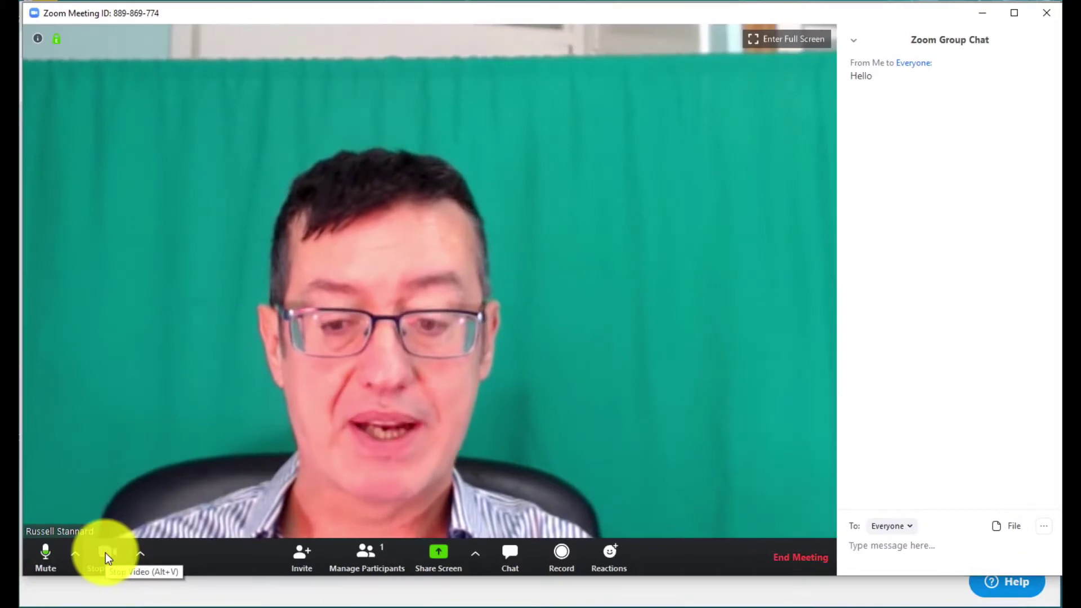
pyautogui.click(105, 553)
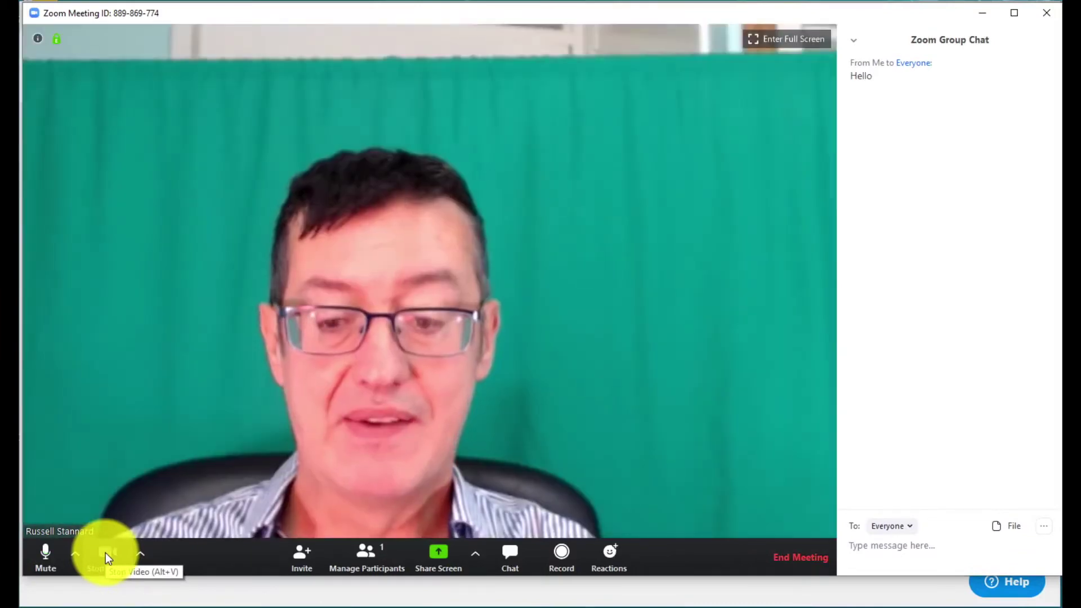
pyautogui.click(106, 553)
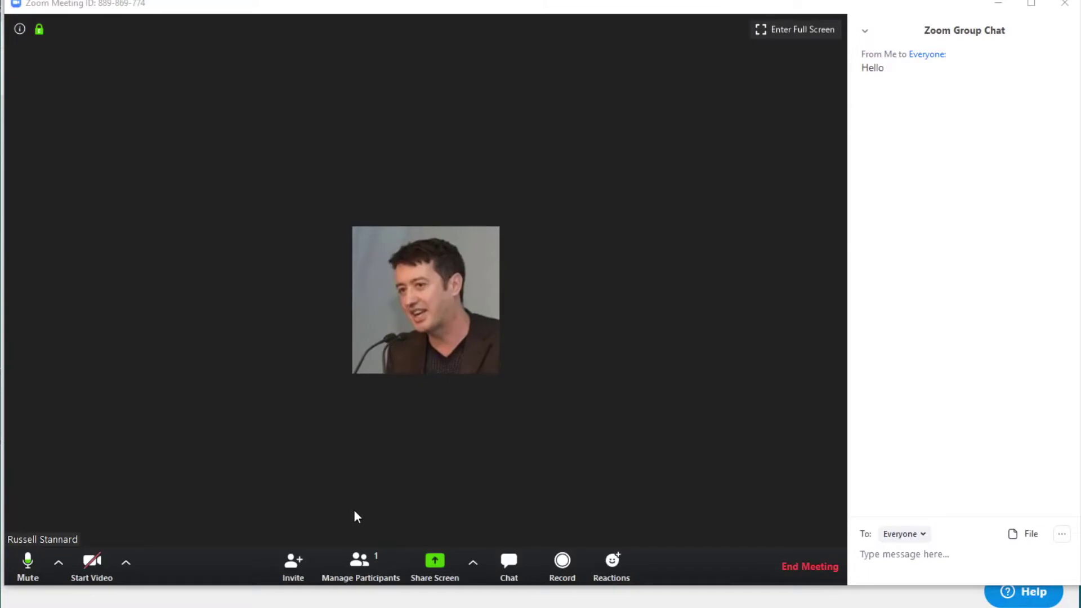
# Step: Open the participants list, close it and show it again above the group chat
pyautogui.click(361, 561)
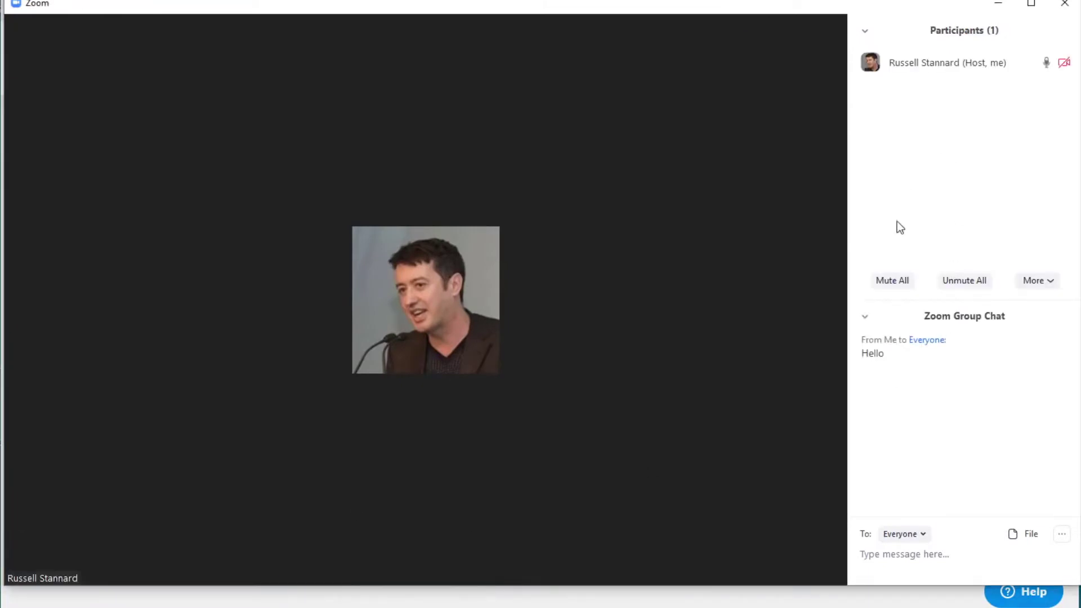
pyautogui.moveTo(951, 81)
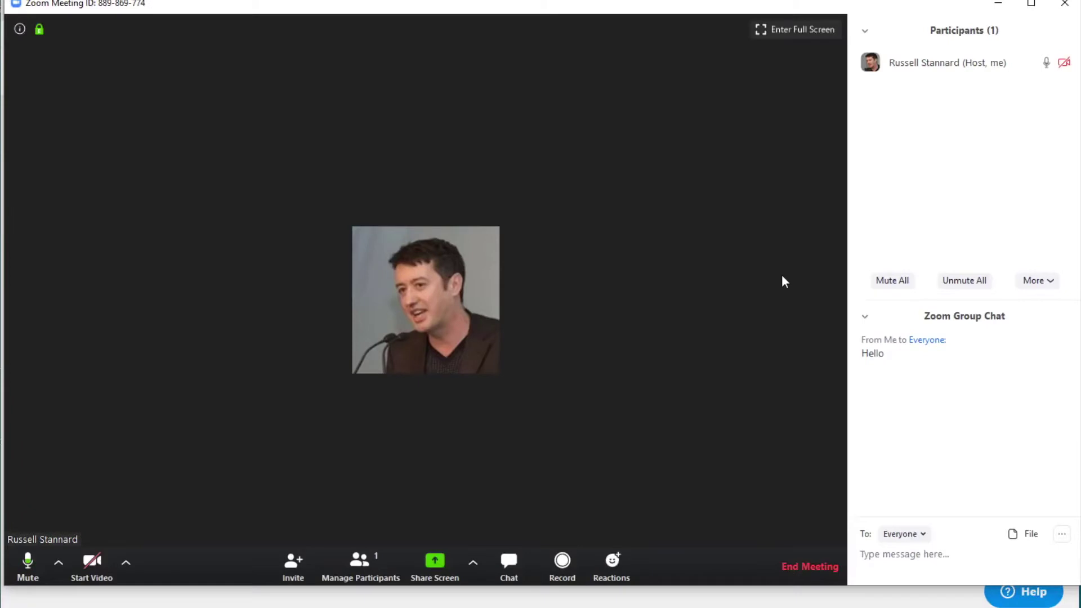
pyautogui.moveTo(865, 75)
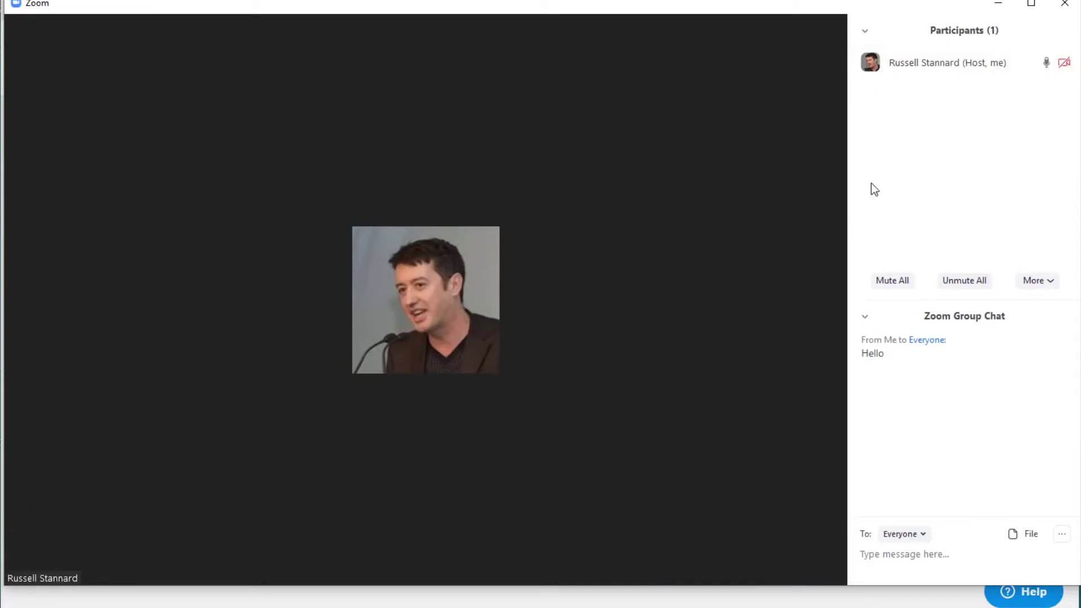
pyautogui.click(362, 567)
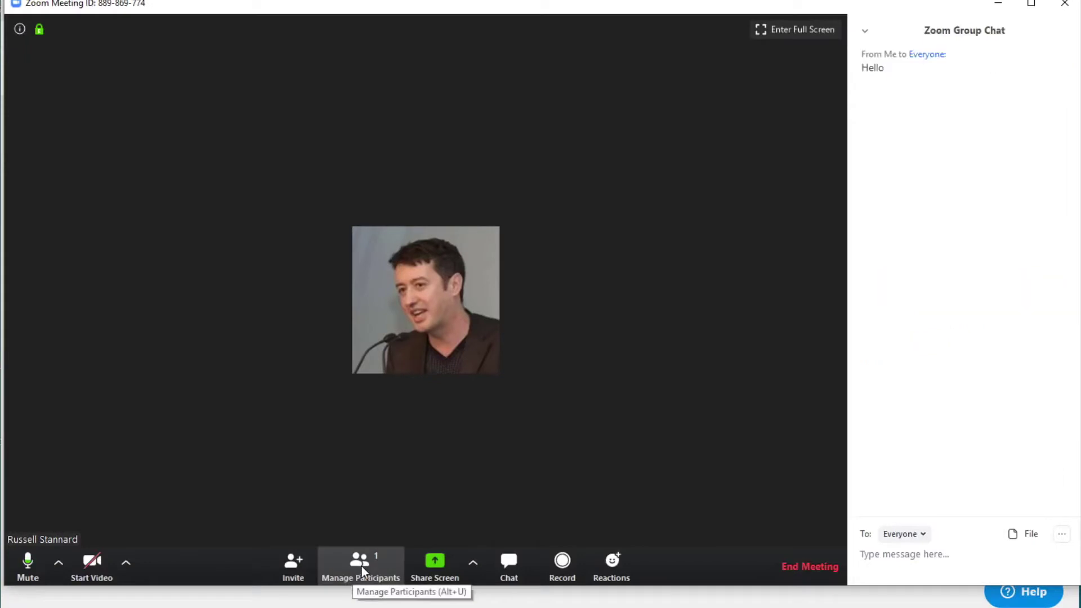
pyautogui.click(363, 566)
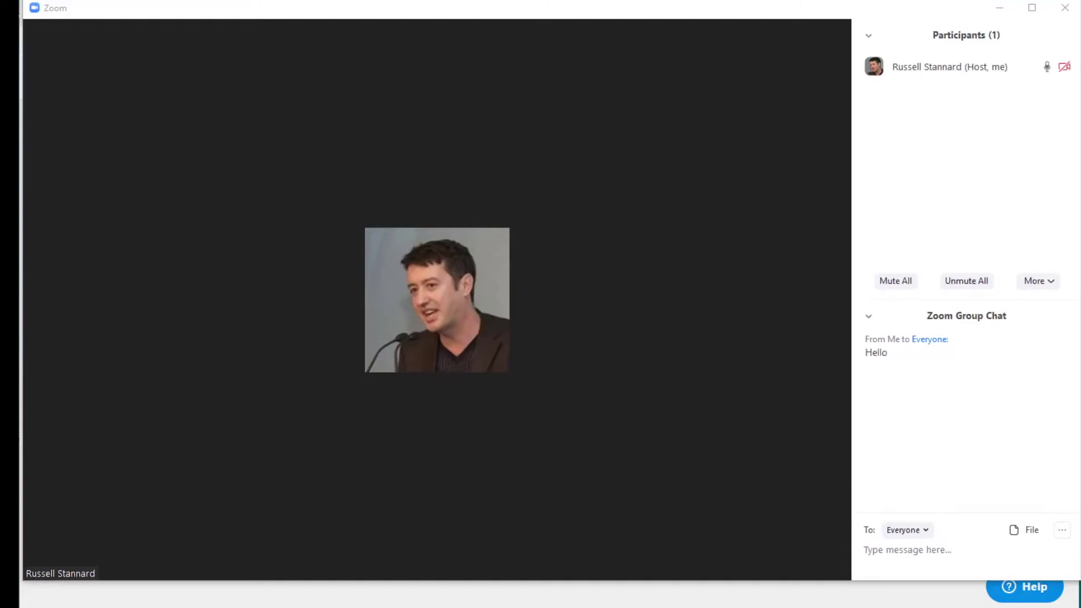
# Step: Open the meeting information and copy the invitation URL
pyautogui.moveTo(499, 126)
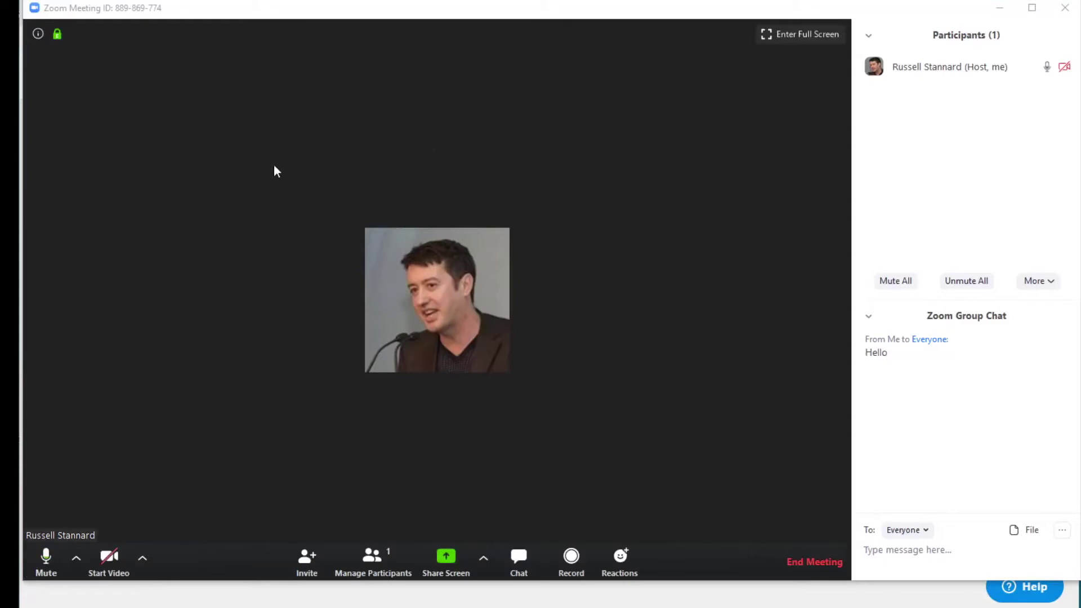
pyautogui.click(38, 35)
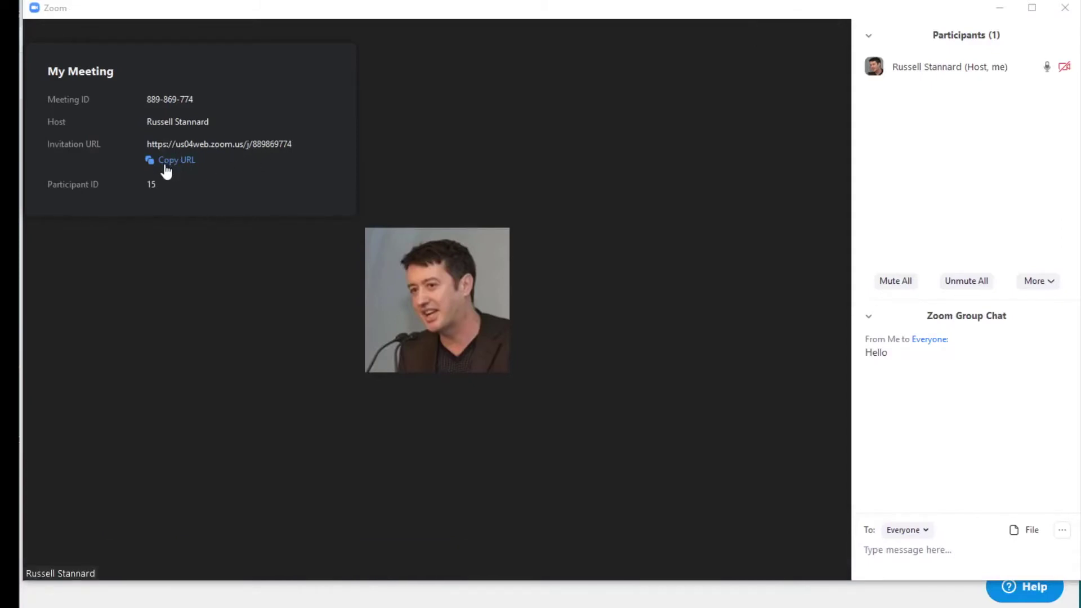
pyautogui.click(166, 168)
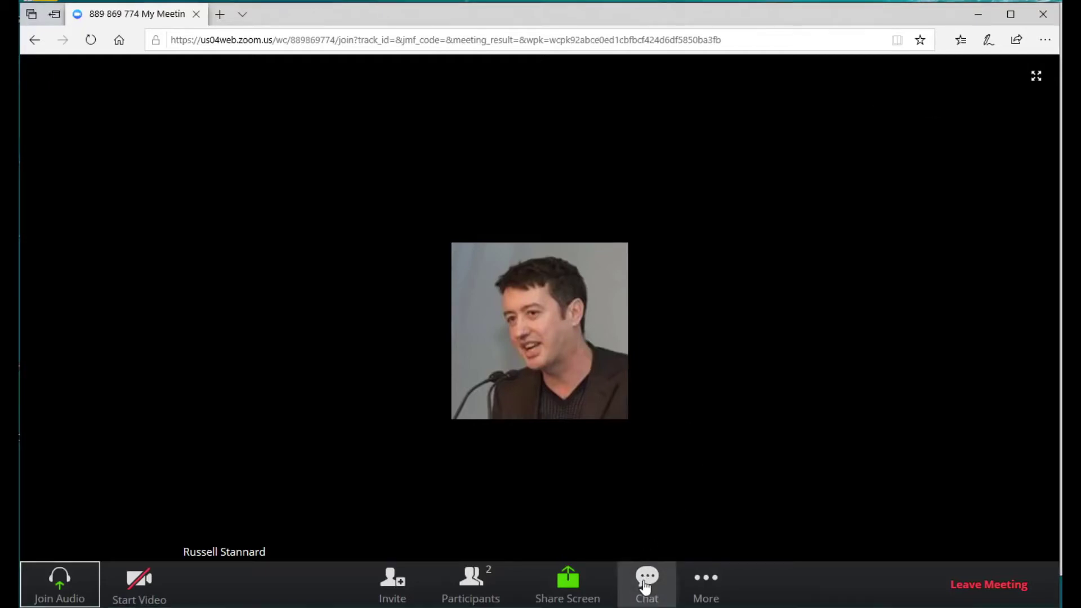
# Step: In the attendee's browser view of the meeting, open the group chat and show the participants list
pyautogui.click(646, 586)
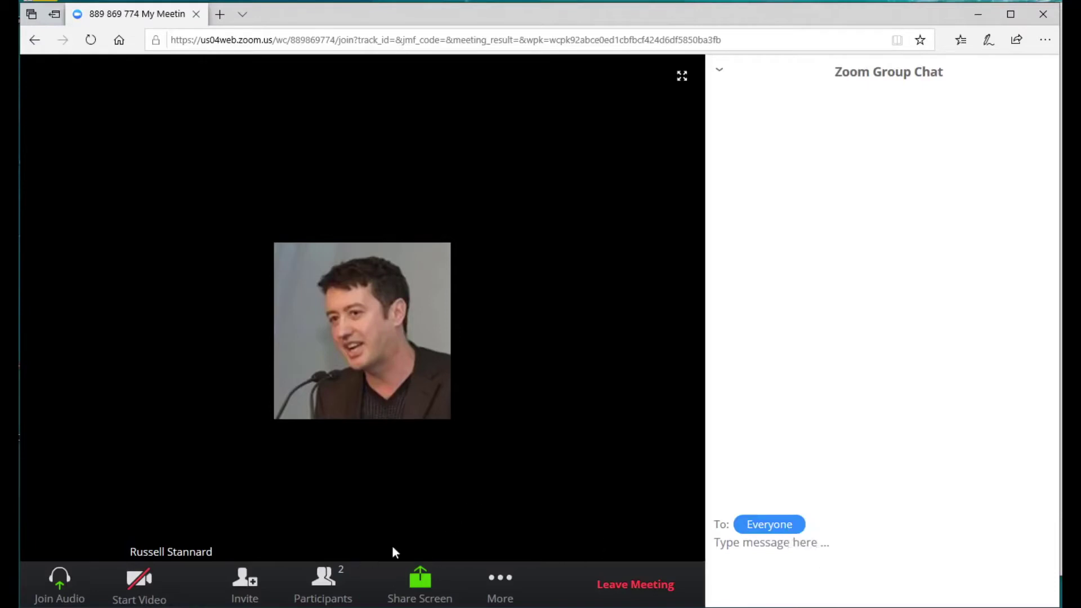
pyautogui.click(323, 584)
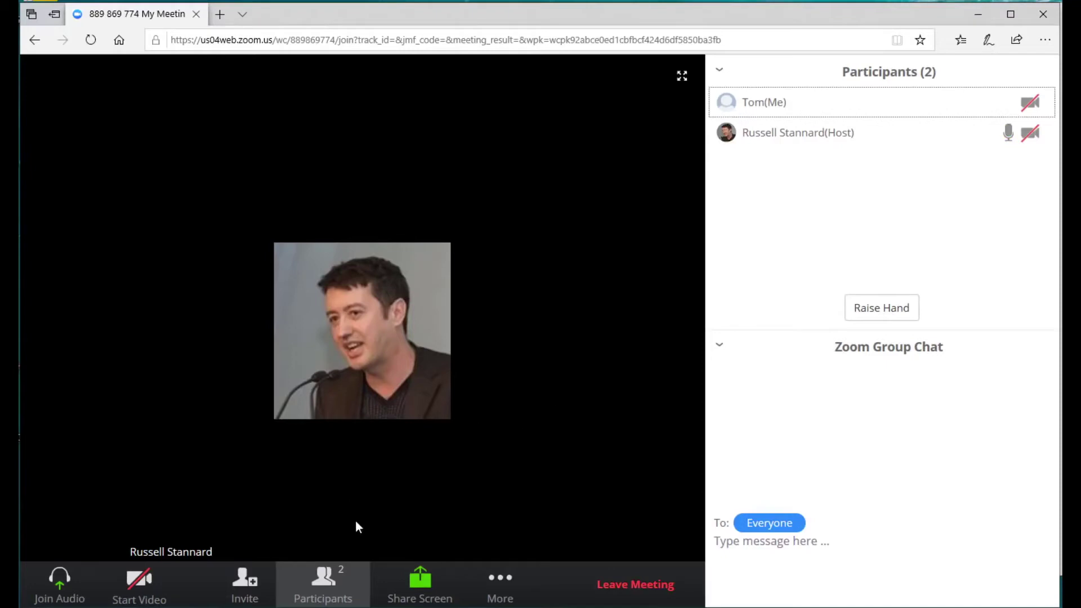
pyautogui.click(331, 591)
pyautogui.click(331, 591)
pyautogui.click(331, 591)
pyautogui.click(331, 591)
# Step: As the attendee, send the chat message "Hello everyon" to everyone, followed by the correction "everyone"
pyautogui.click(774, 558)
pyautogui.write('H')
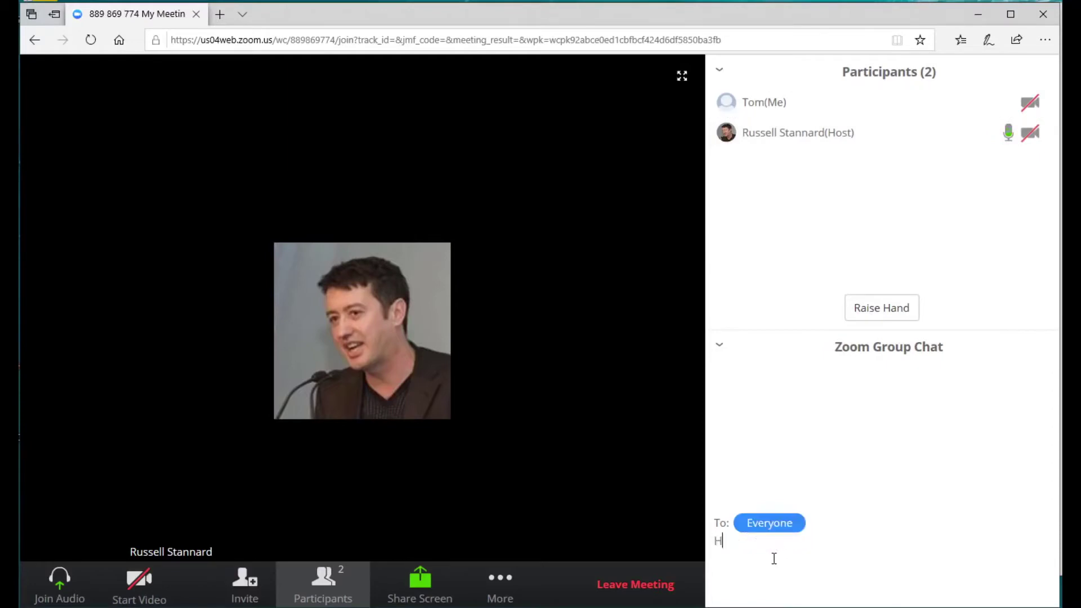
pyautogui.write('ello everyon')
pyautogui.press('Return')
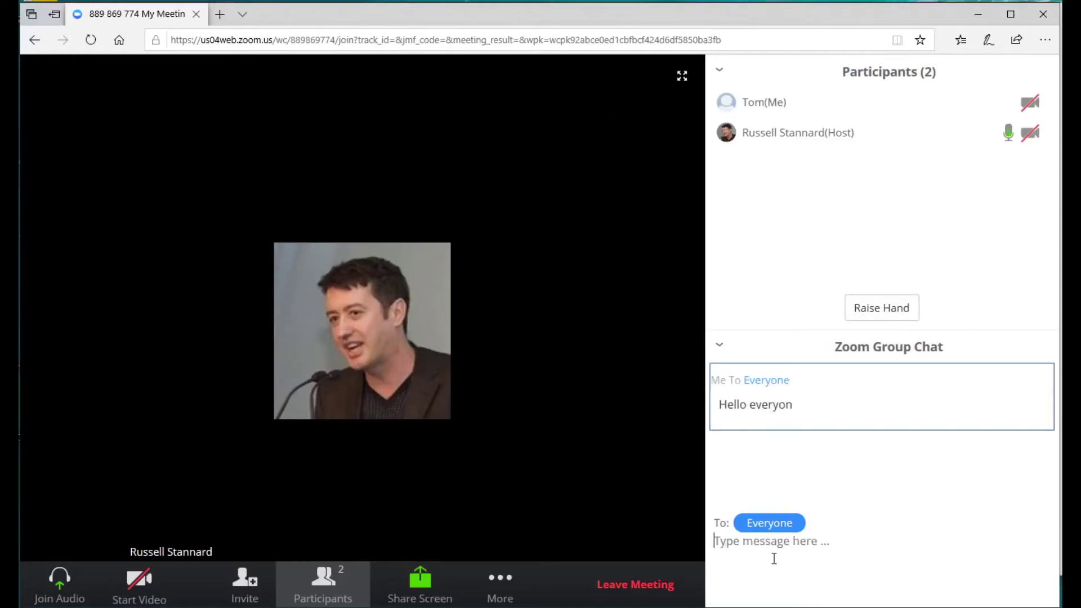
pyautogui.write('eveyo')
pyautogui.press('BackSpace')
pyautogui.press('BackSpace')
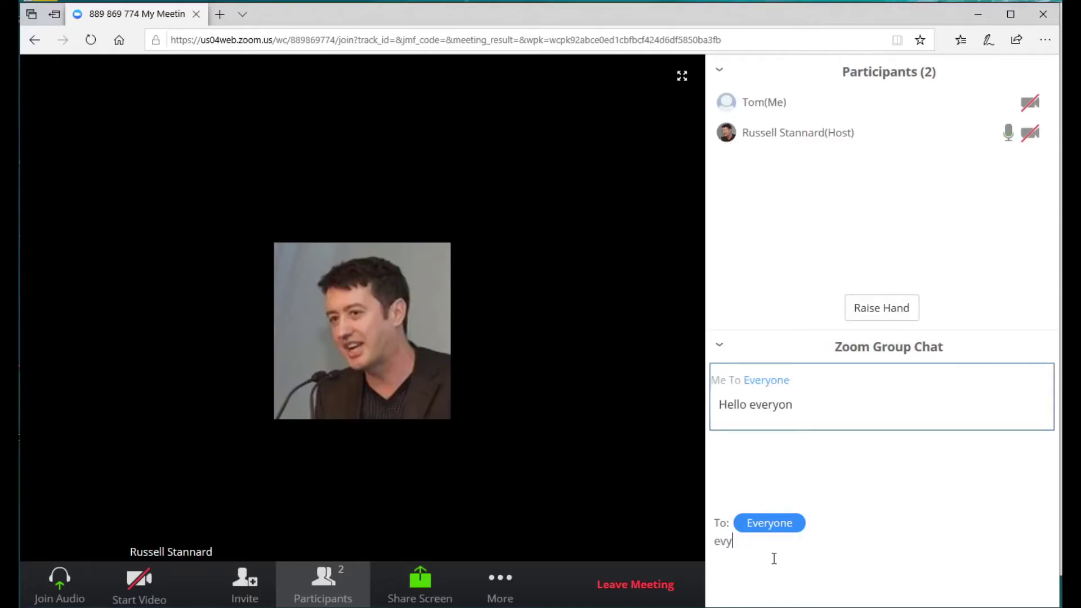
pyautogui.write('ryone')
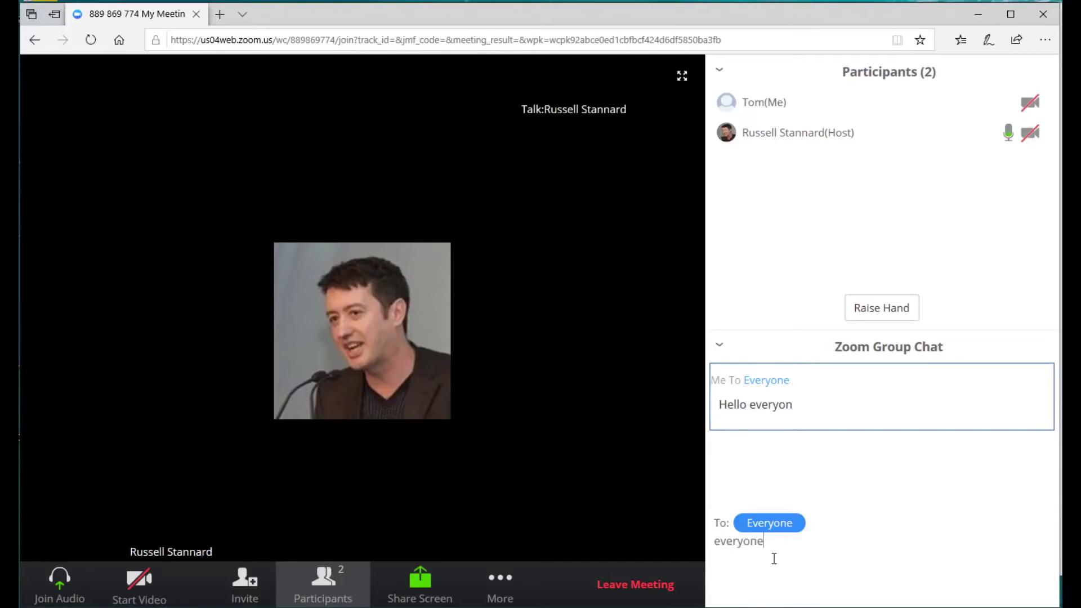
pyautogui.press('Return')
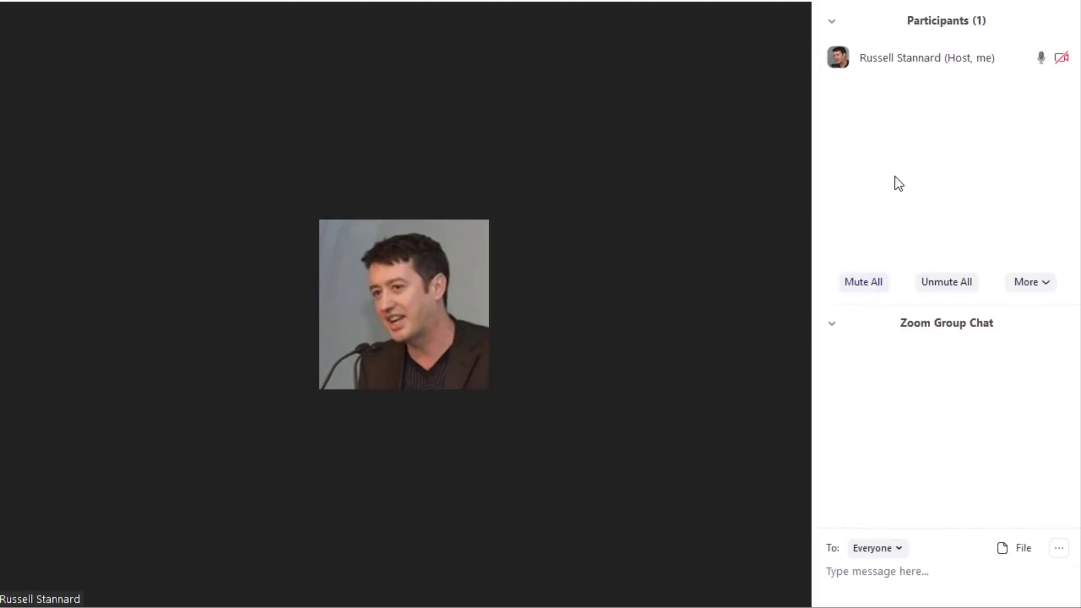
# Step: Mute the host's microphone from the participants list and unmute it again
pyautogui.moveTo(903, 56)
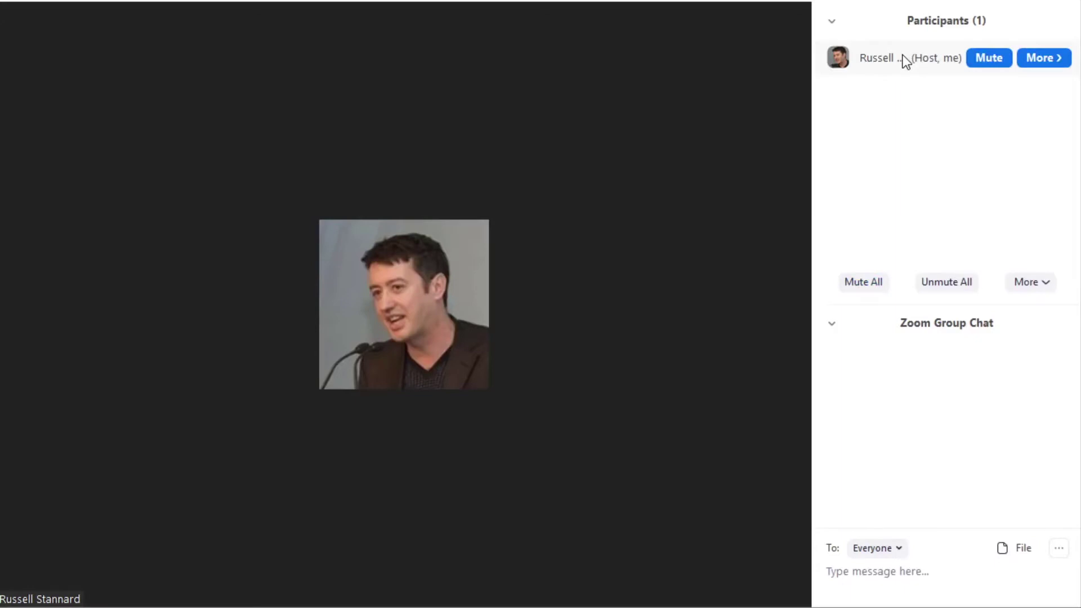
pyautogui.click(989, 59)
pyautogui.click(992, 65)
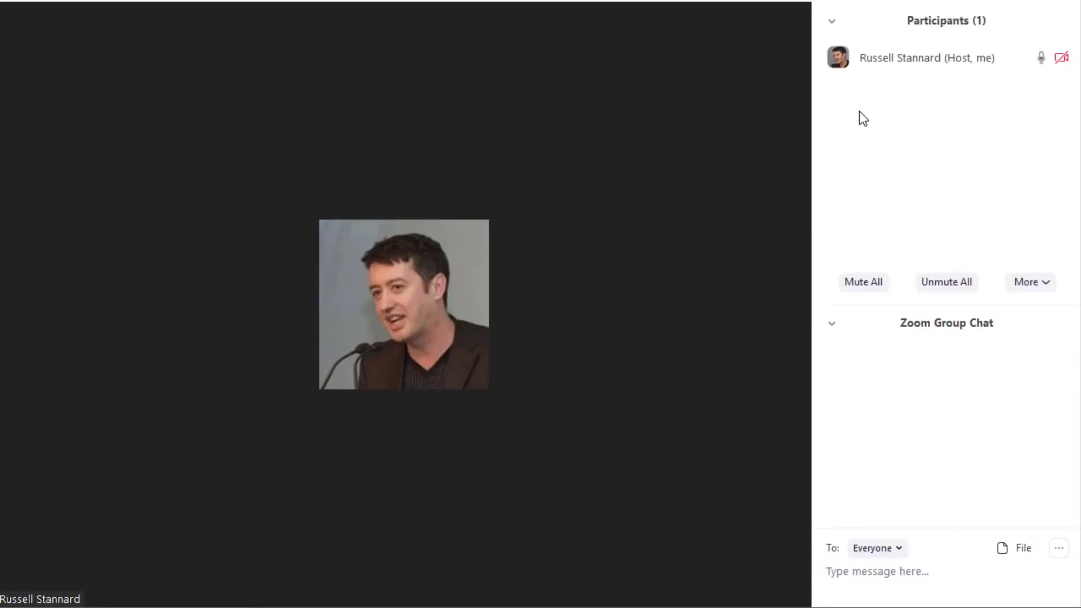
pyautogui.moveTo(899, 74)
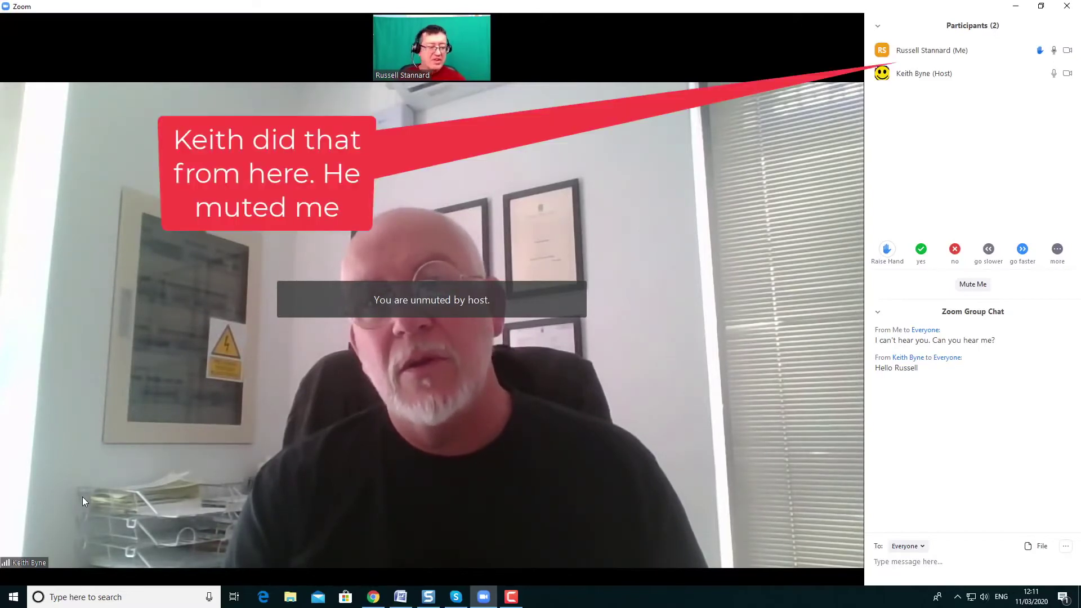
# Step: Dismiss the stopped-video notice and accept the host's request to start the video again
pyautogui.moveTo(1064, 52)
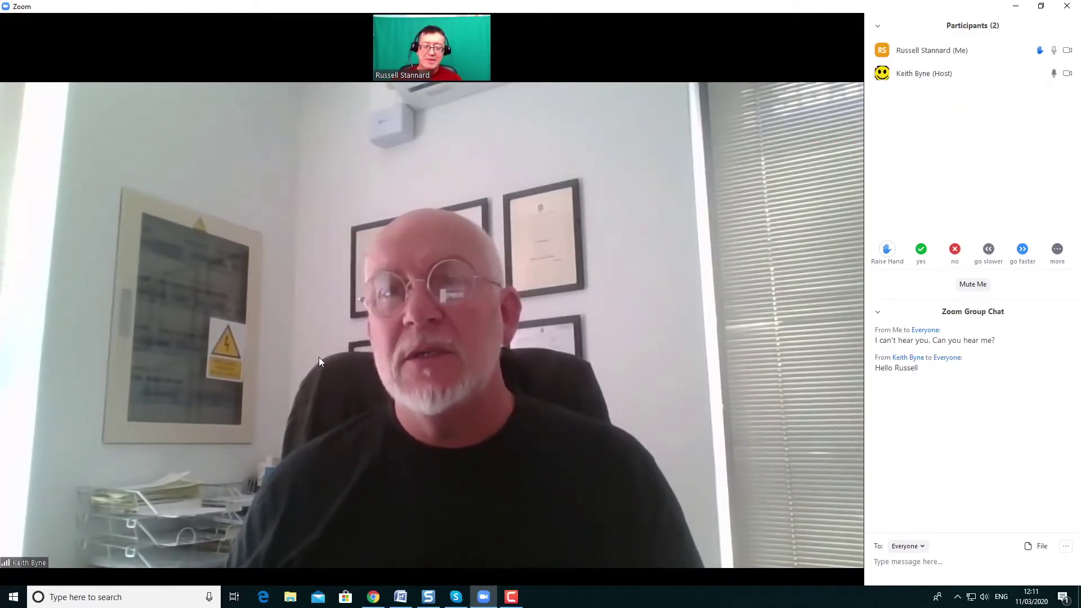
pyautogui.moveTo(318, 358)
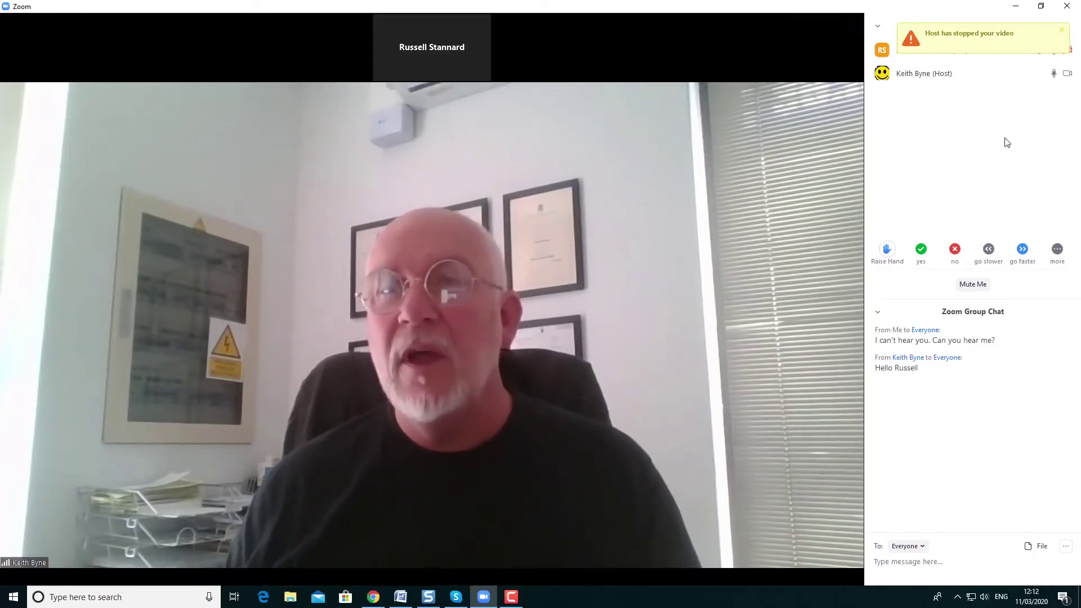
pyautogui.click(1063, 34)
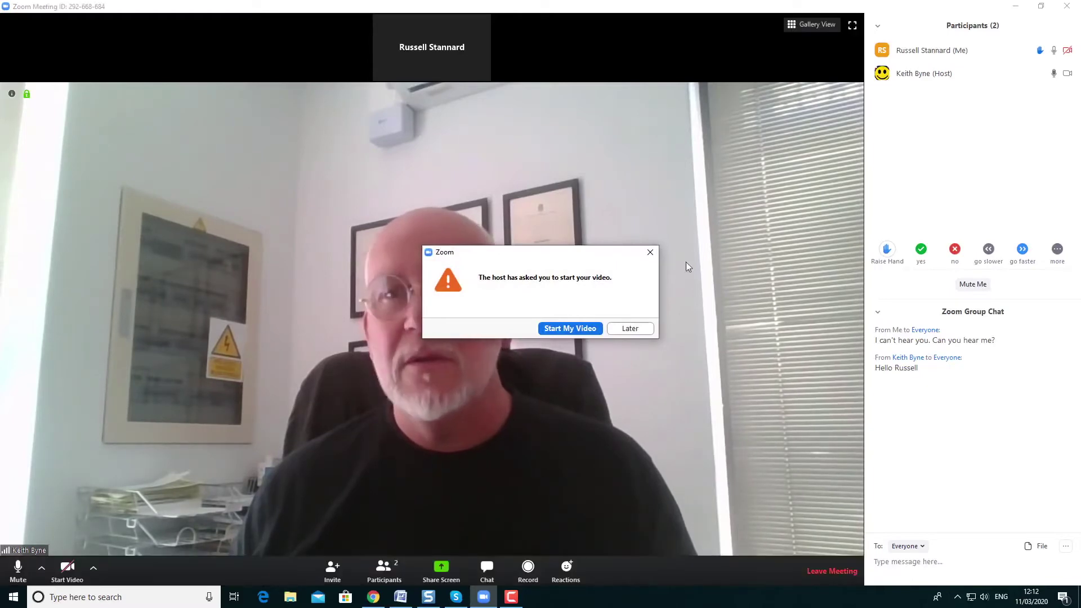
pyautogui.click(570, 329)
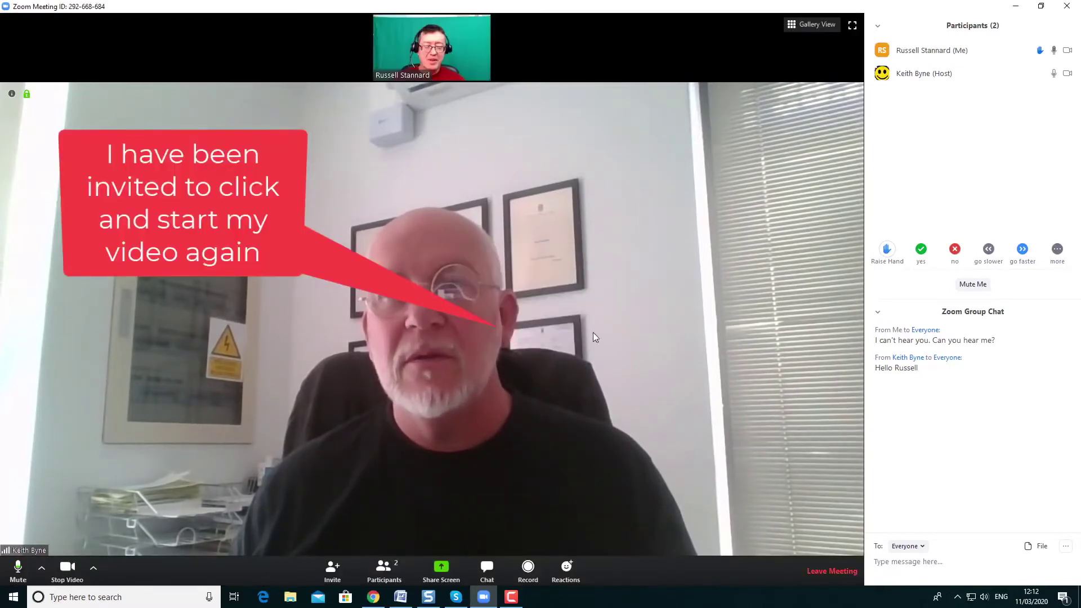